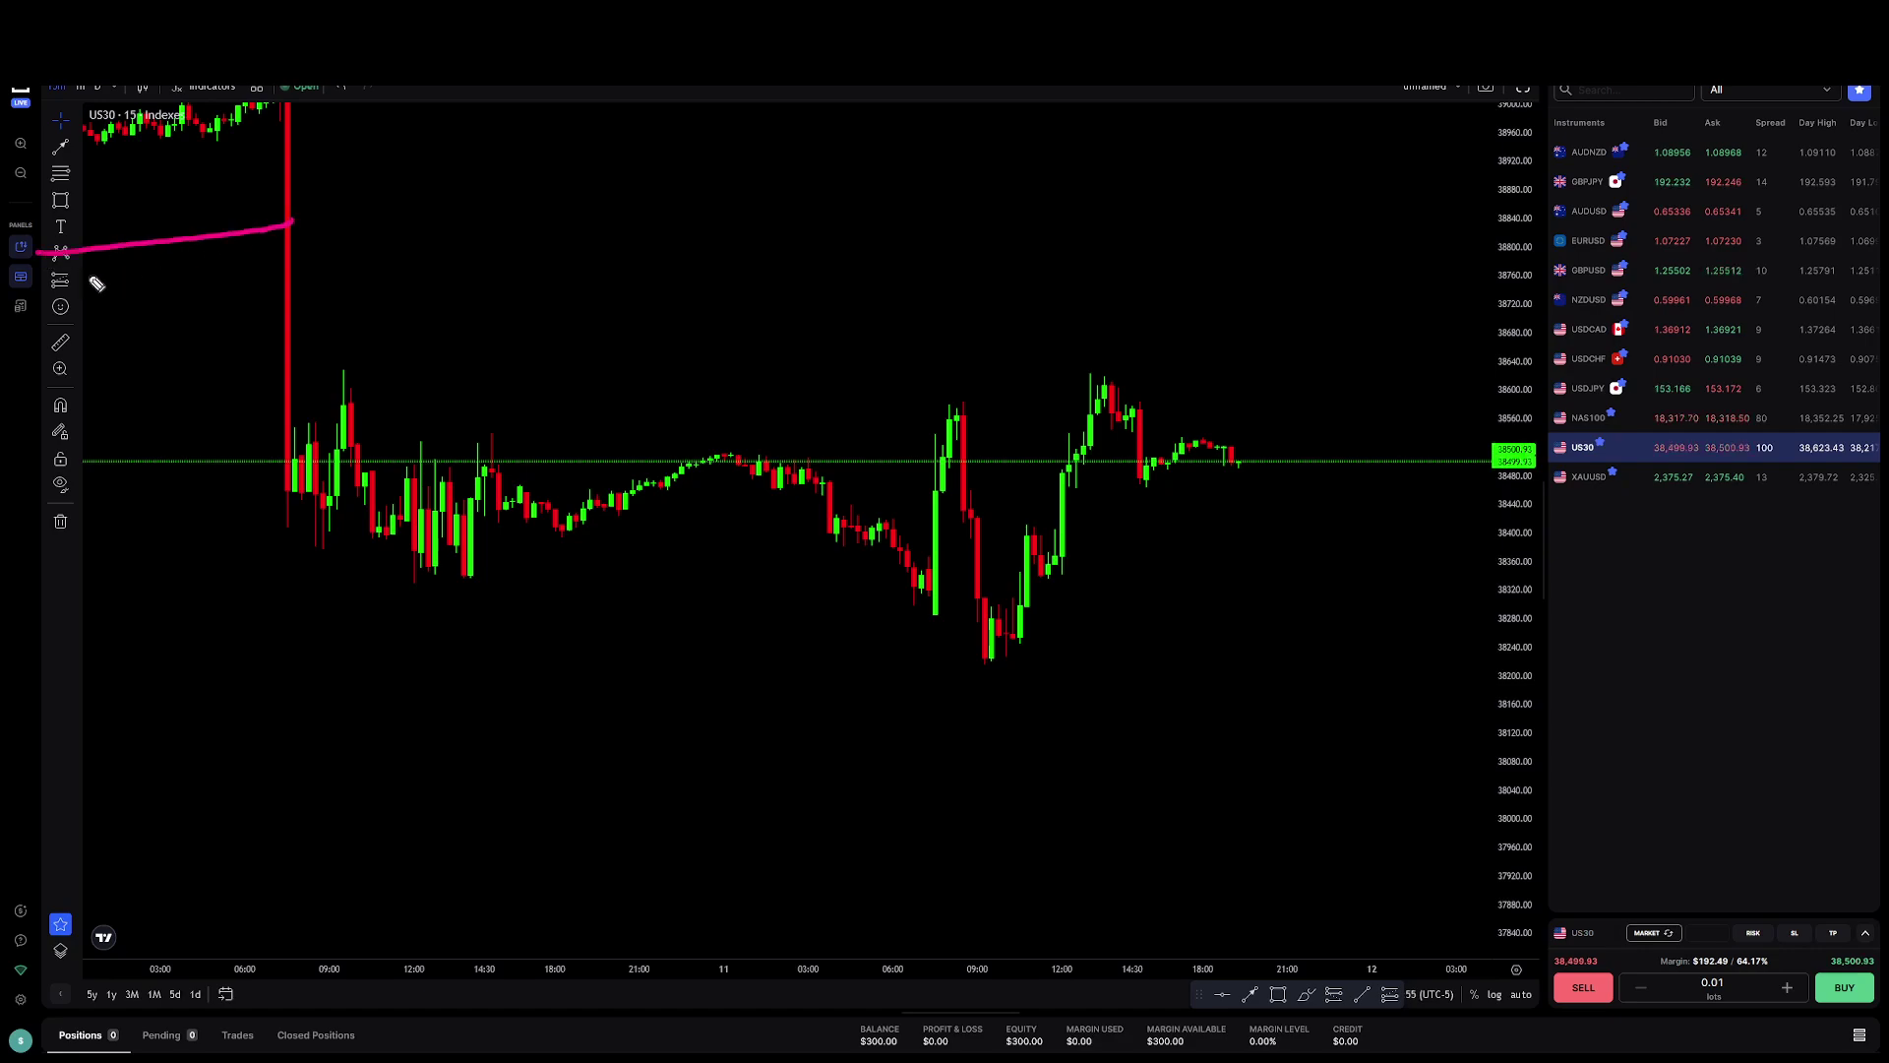
- Bring up the TradeLocker roadmap page listing Q2 2024, Q3 2024 and NextGen features
left_click_drag(59, 227, 26, 263)
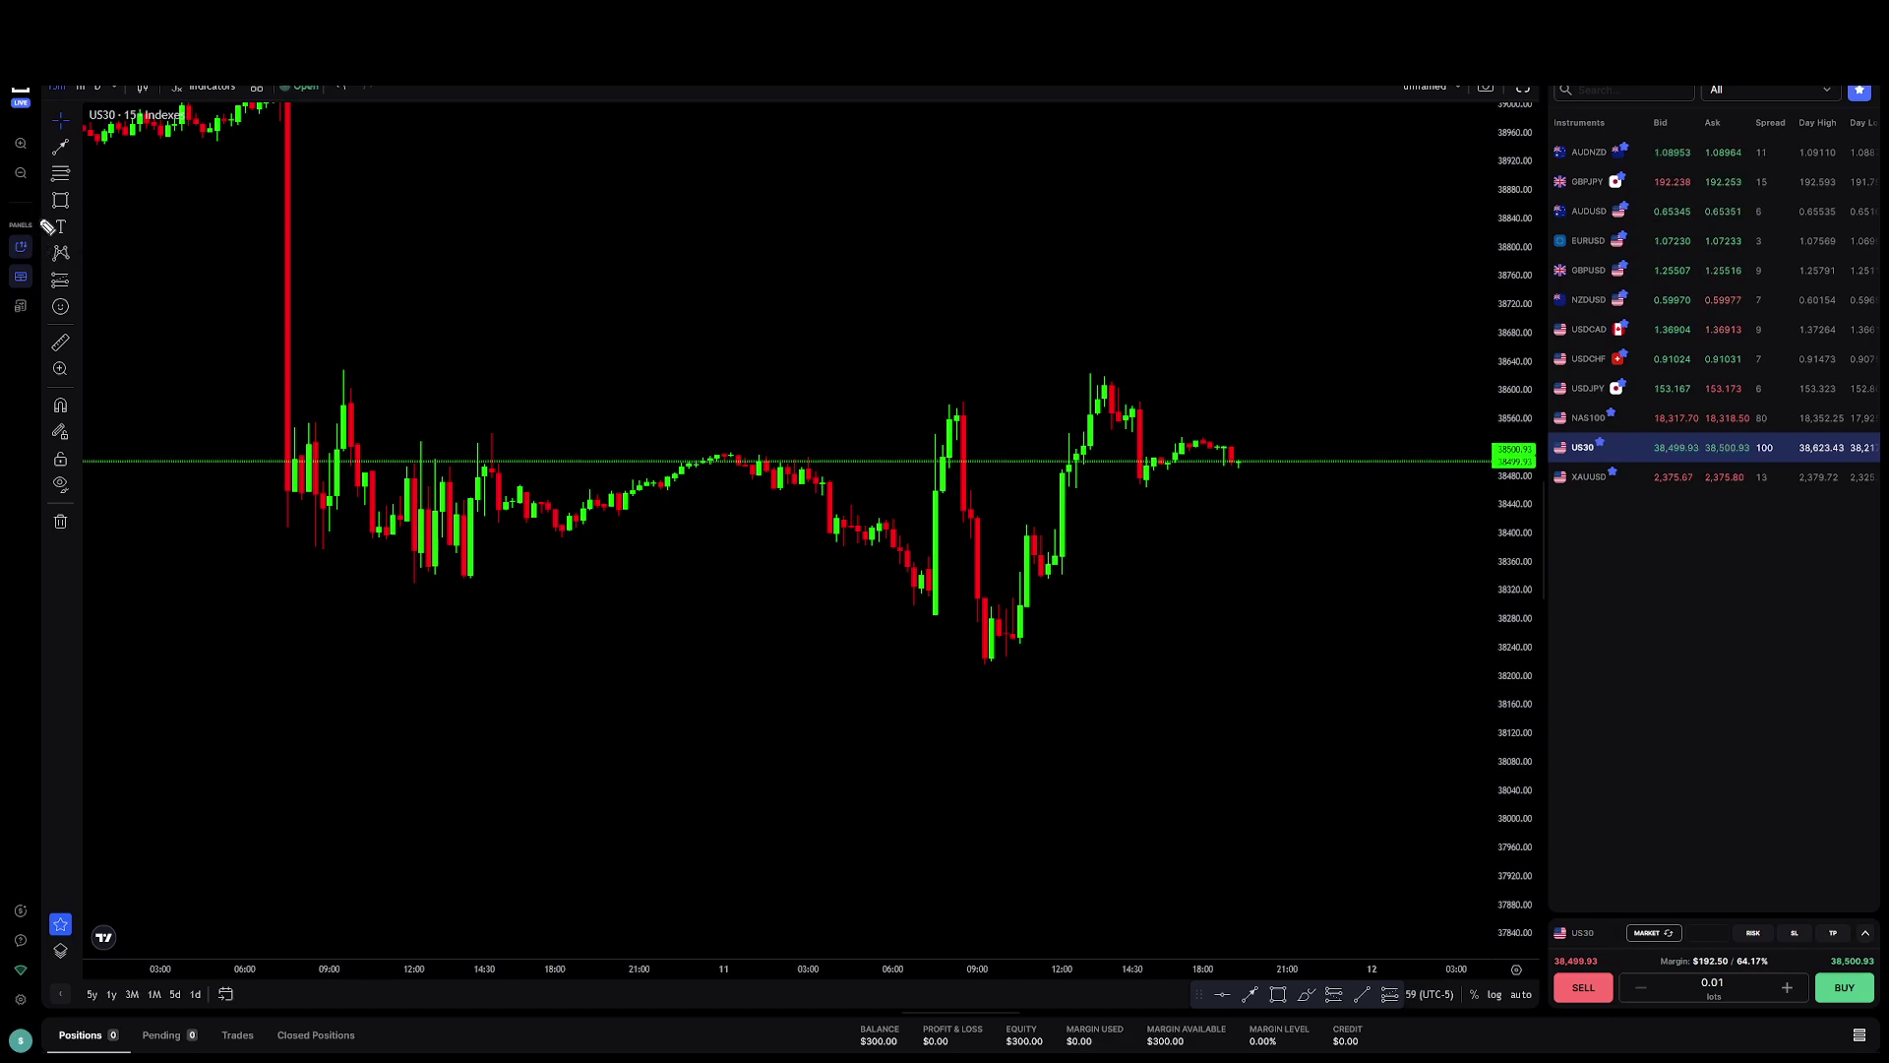
mouse_move(47, 250)
left_mouse_down()
mouse_move(209, 250)
mouse_move(118, 279)
mouse_move(155, 277)
left_mouse_up()
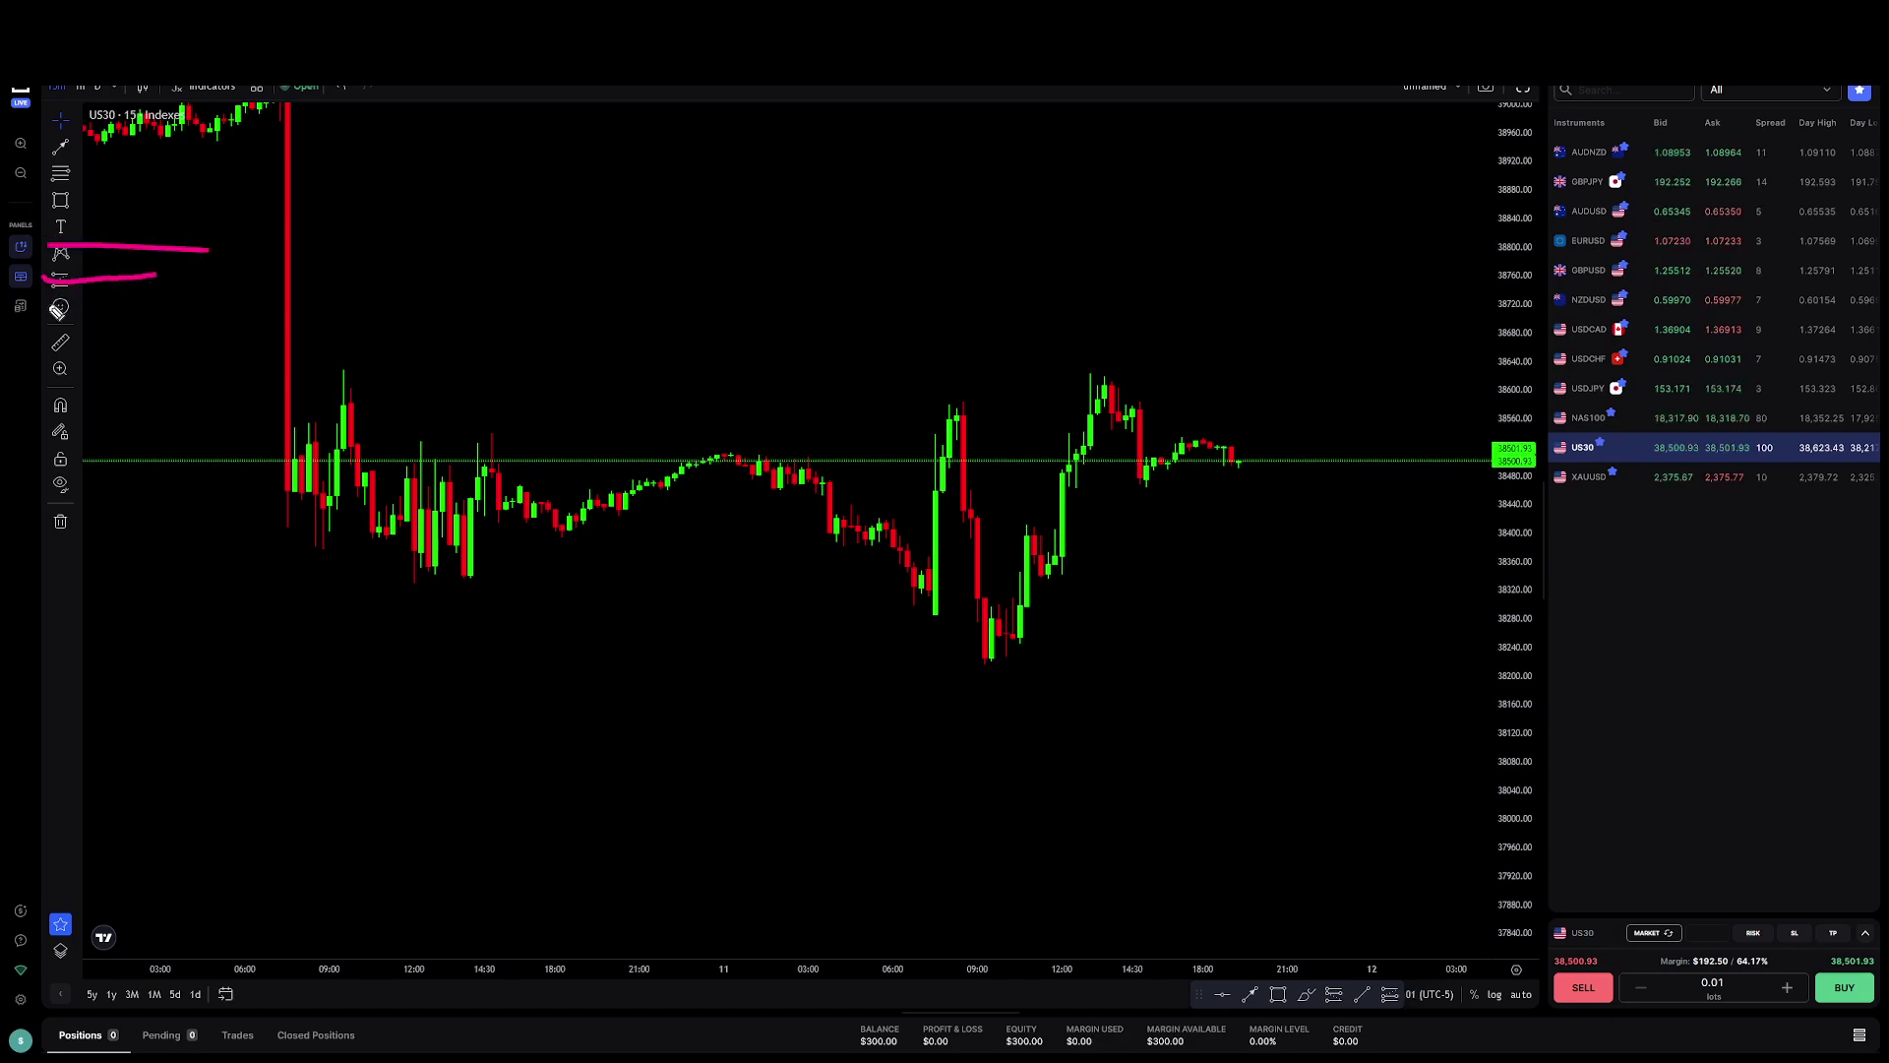
left_click_drag(37, 308, 138, 310)
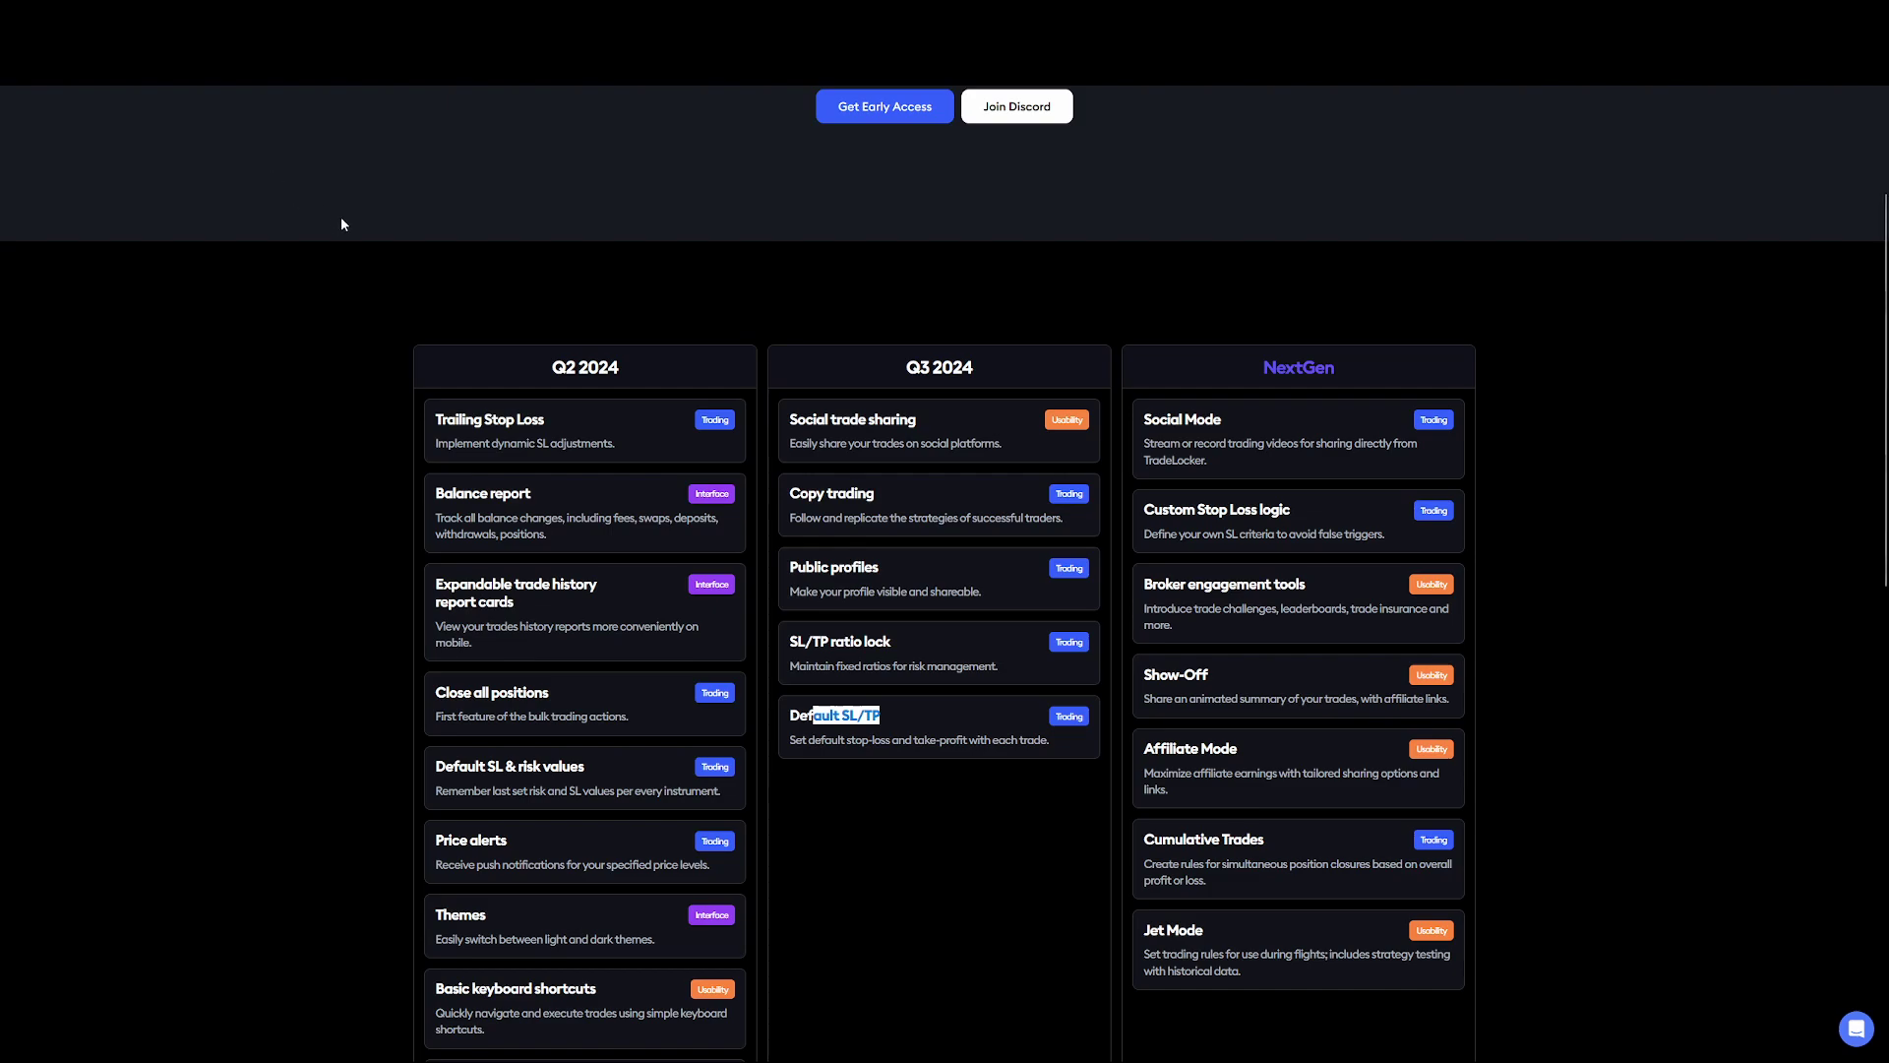
- Scroll the roadmap and highlight items on the Q2 and Q3 2024 cards
scroll(364, 281, "down", 1)
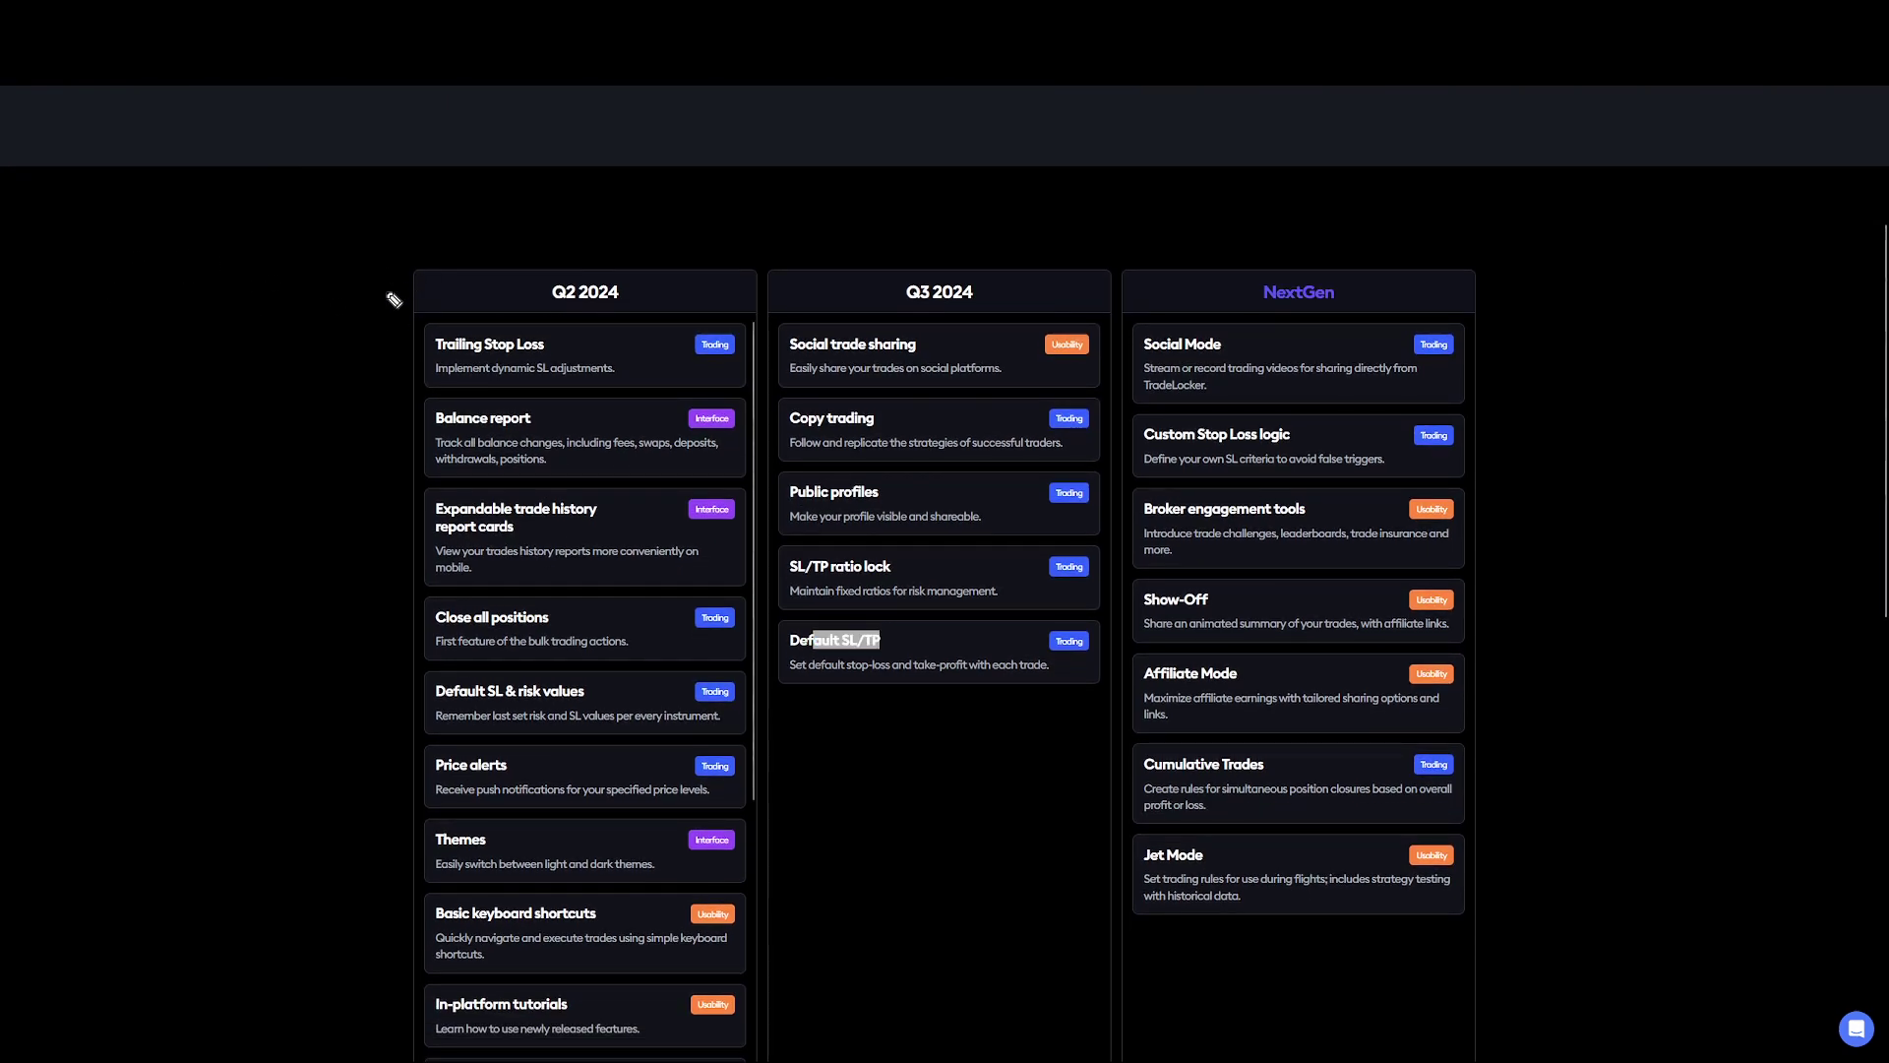
left_click_drag(410, 340, 221, 308)
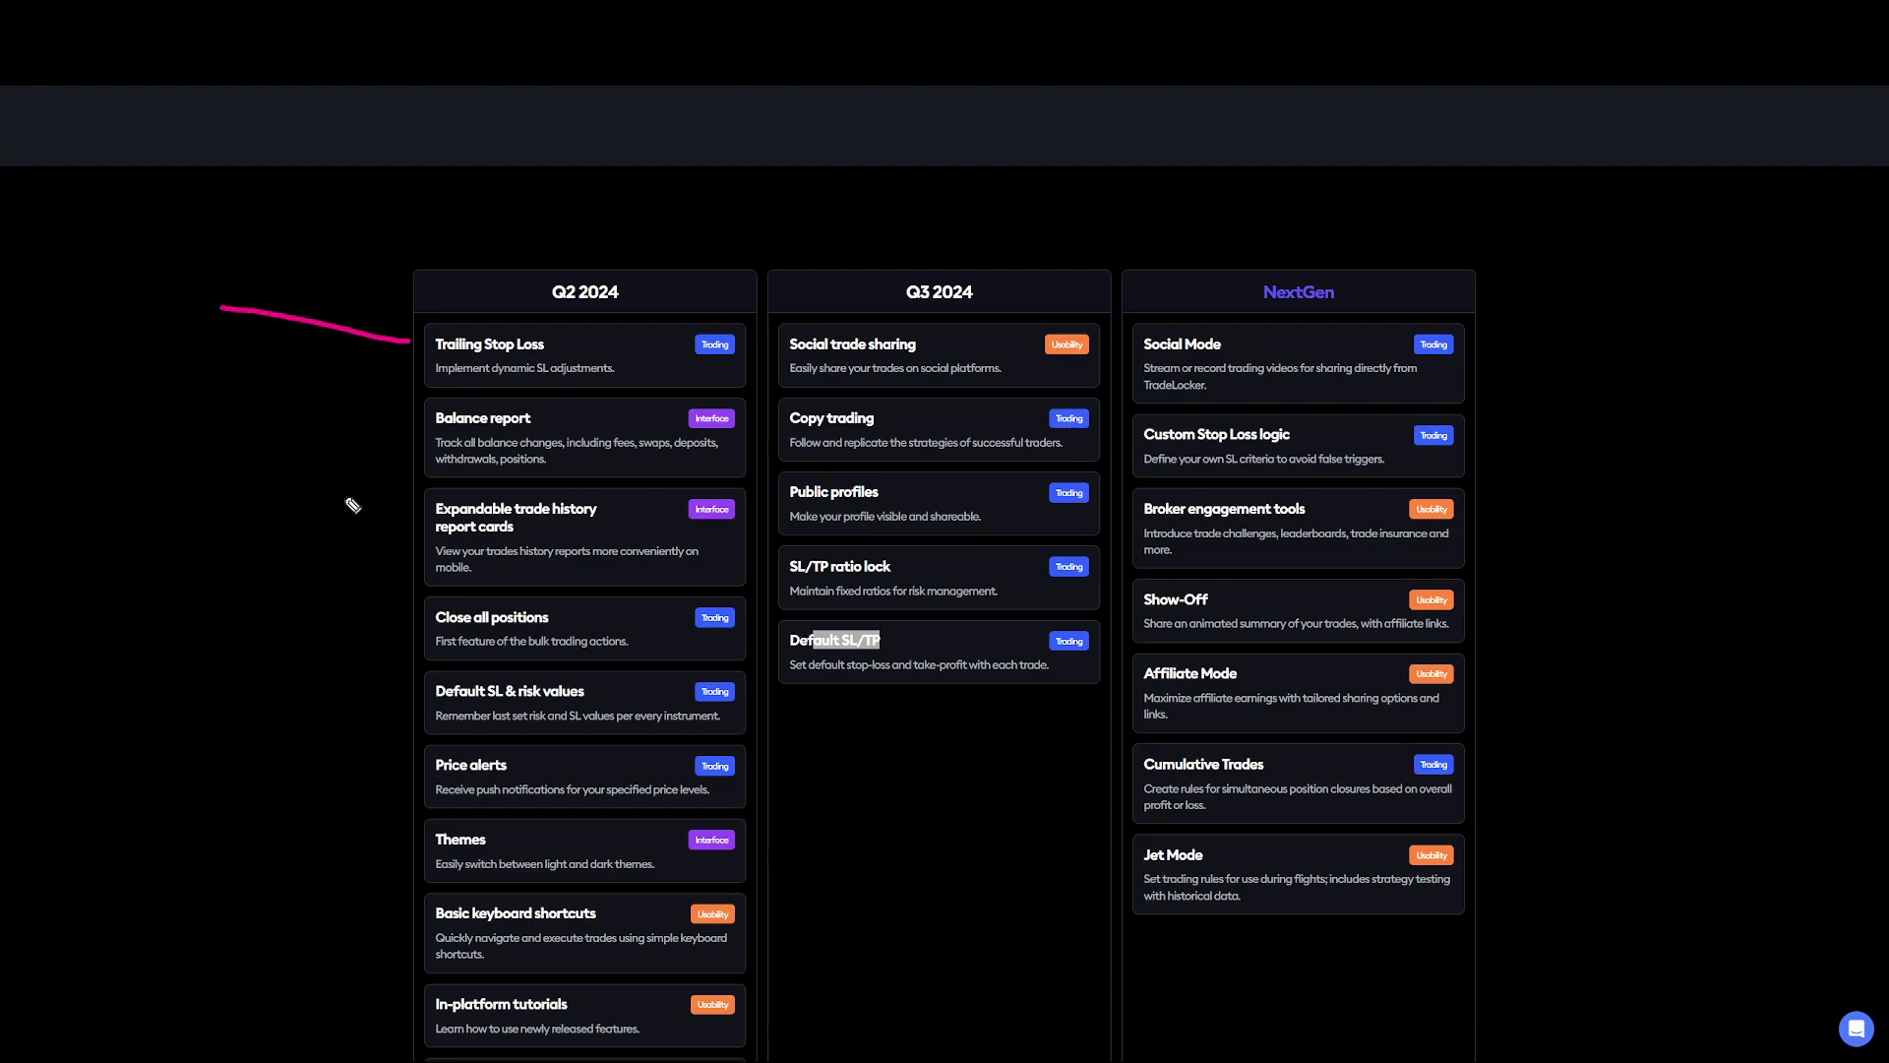
left_click_drag(397, 618, 260, 593)
left_click_drag(411, 692, 300, 679)
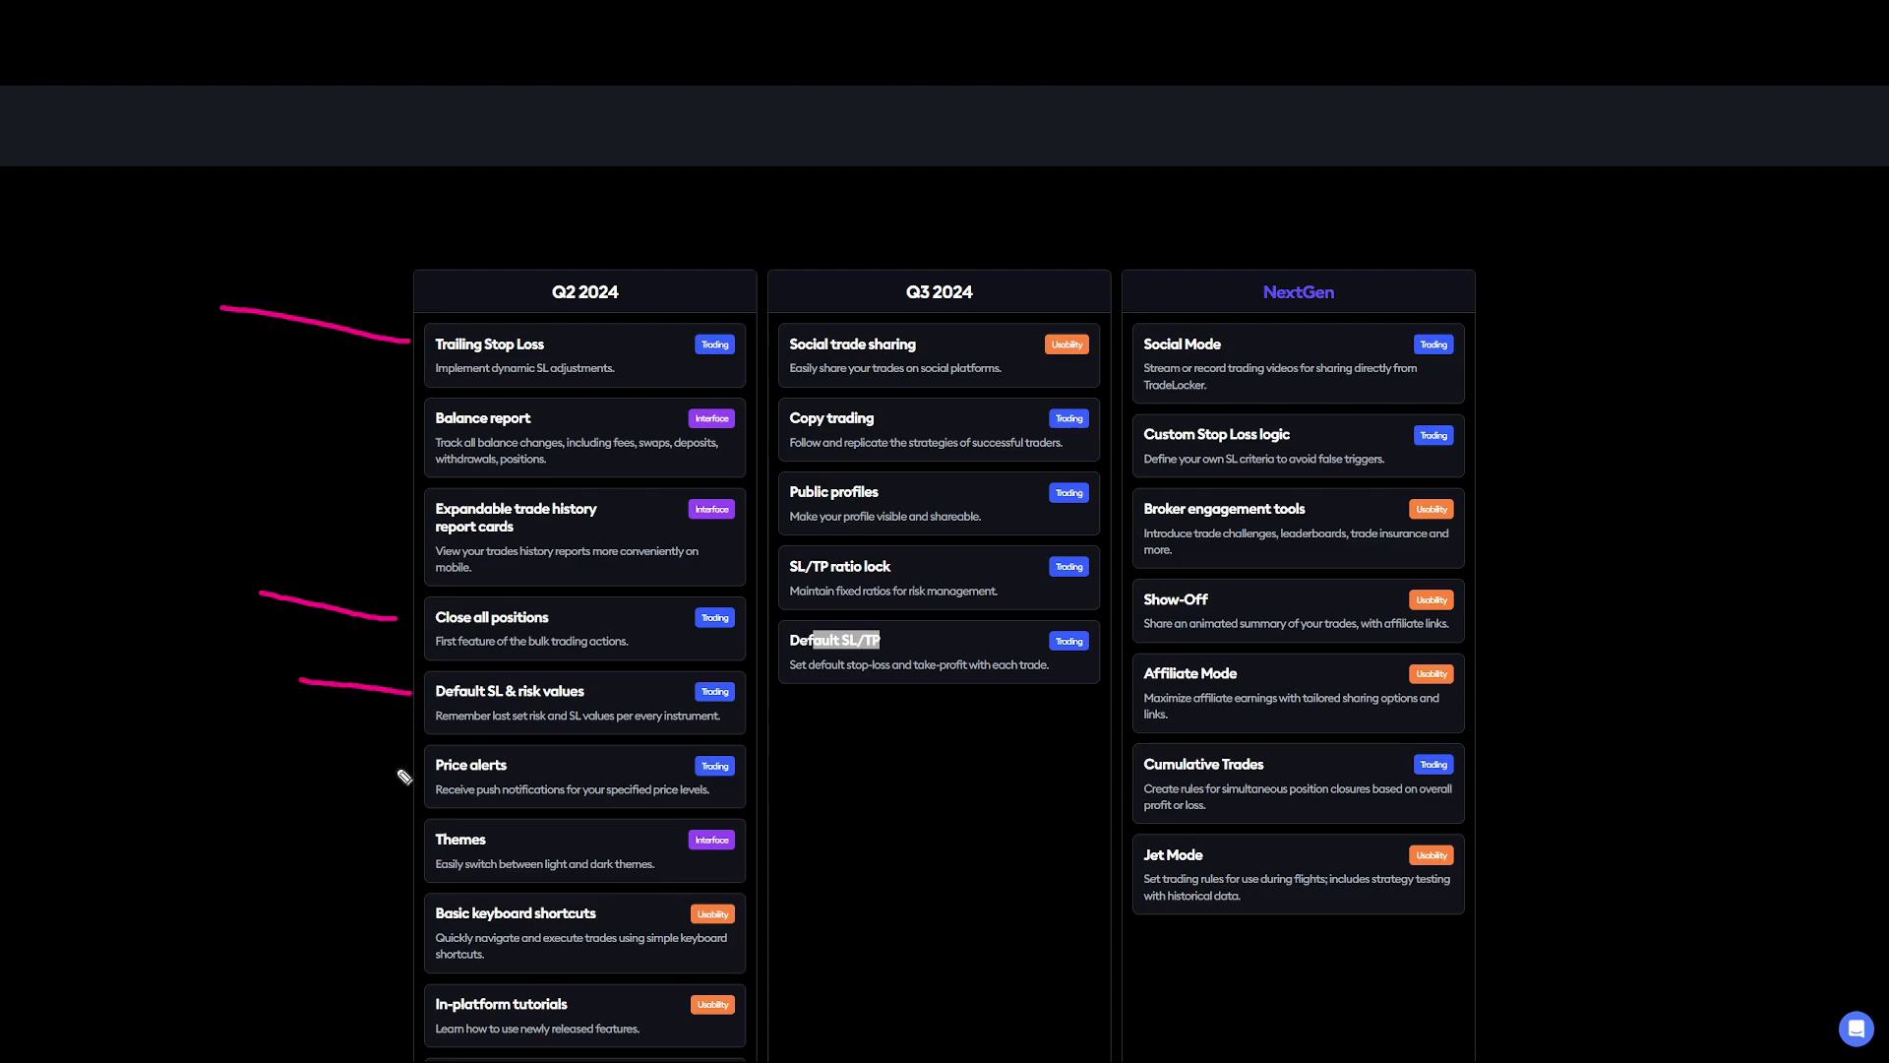
left_click_drag(397, 769, 272, 763)
- Clear the Default SL/TP highlight and return to the US30 15-minute trading chart
left_click(892, 591)
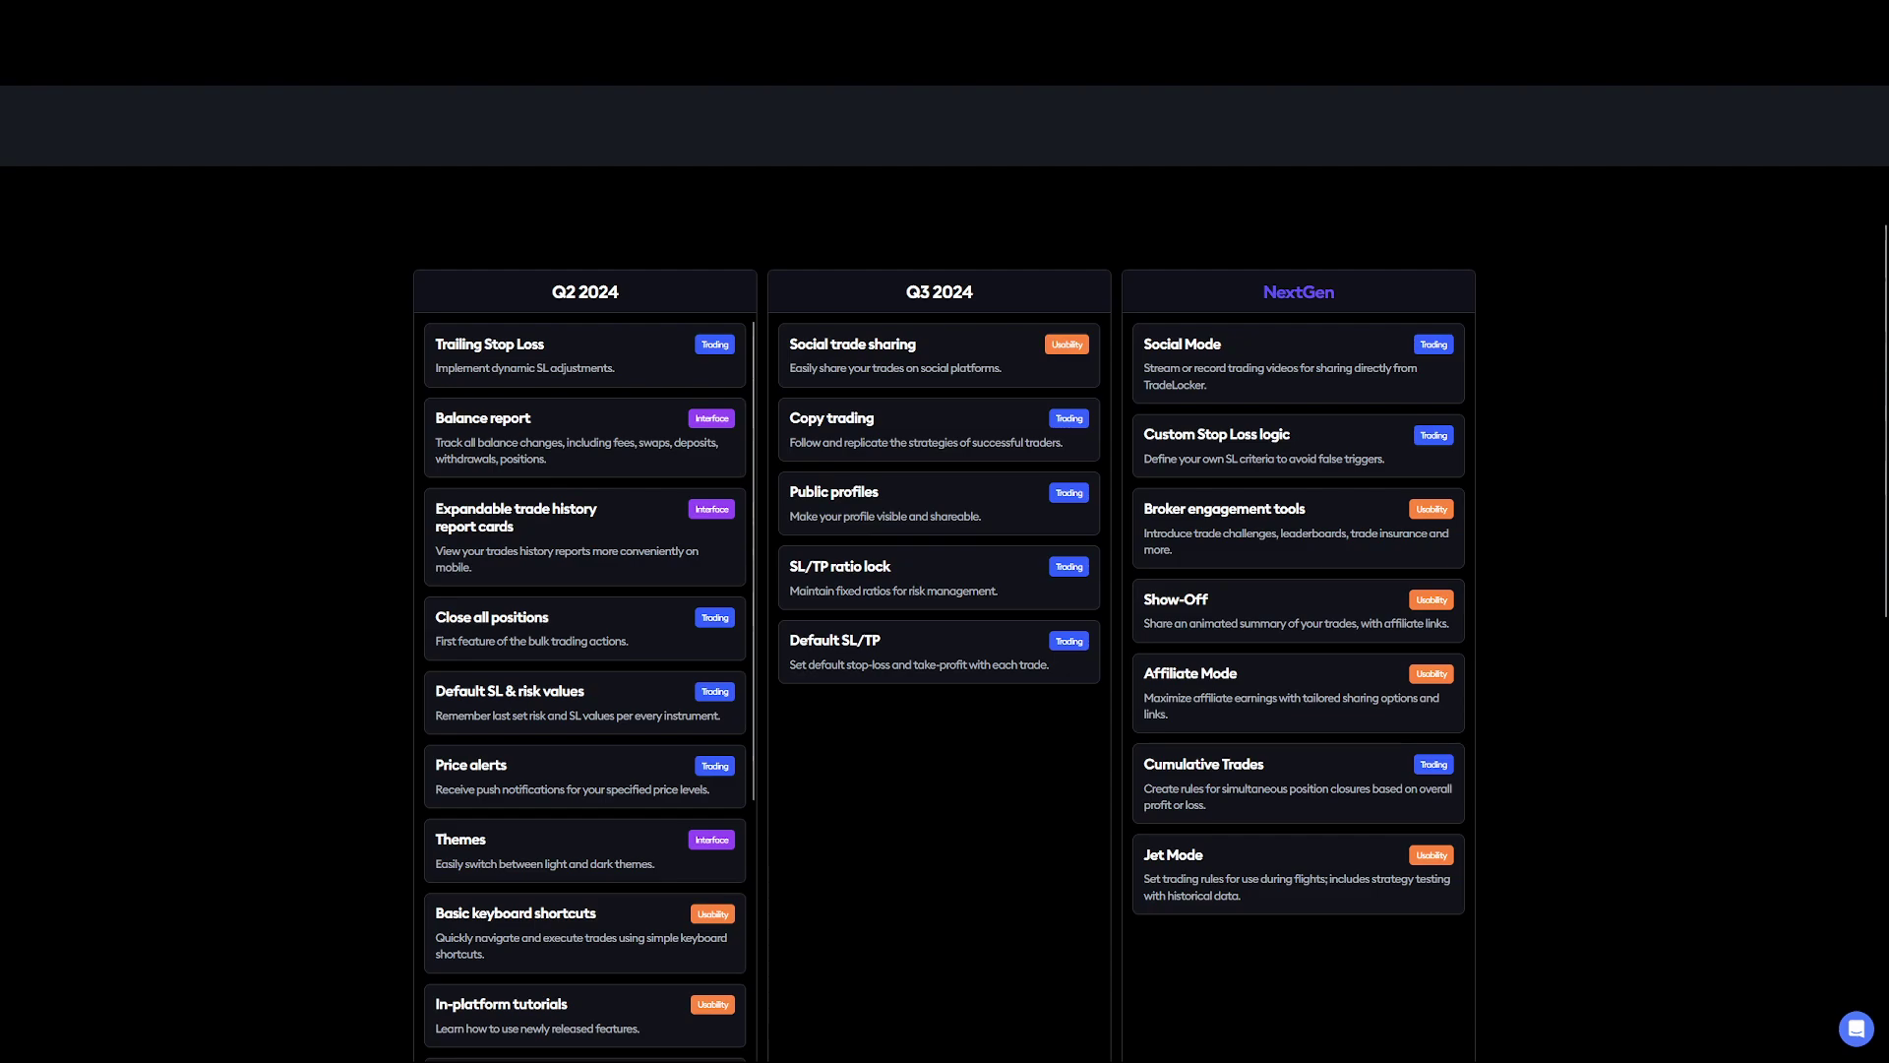
mouse_move(899, 403)
left_mouse_down()
mouse_move(774, 433)
mouse_move(891, 409)
left_mouse_up()
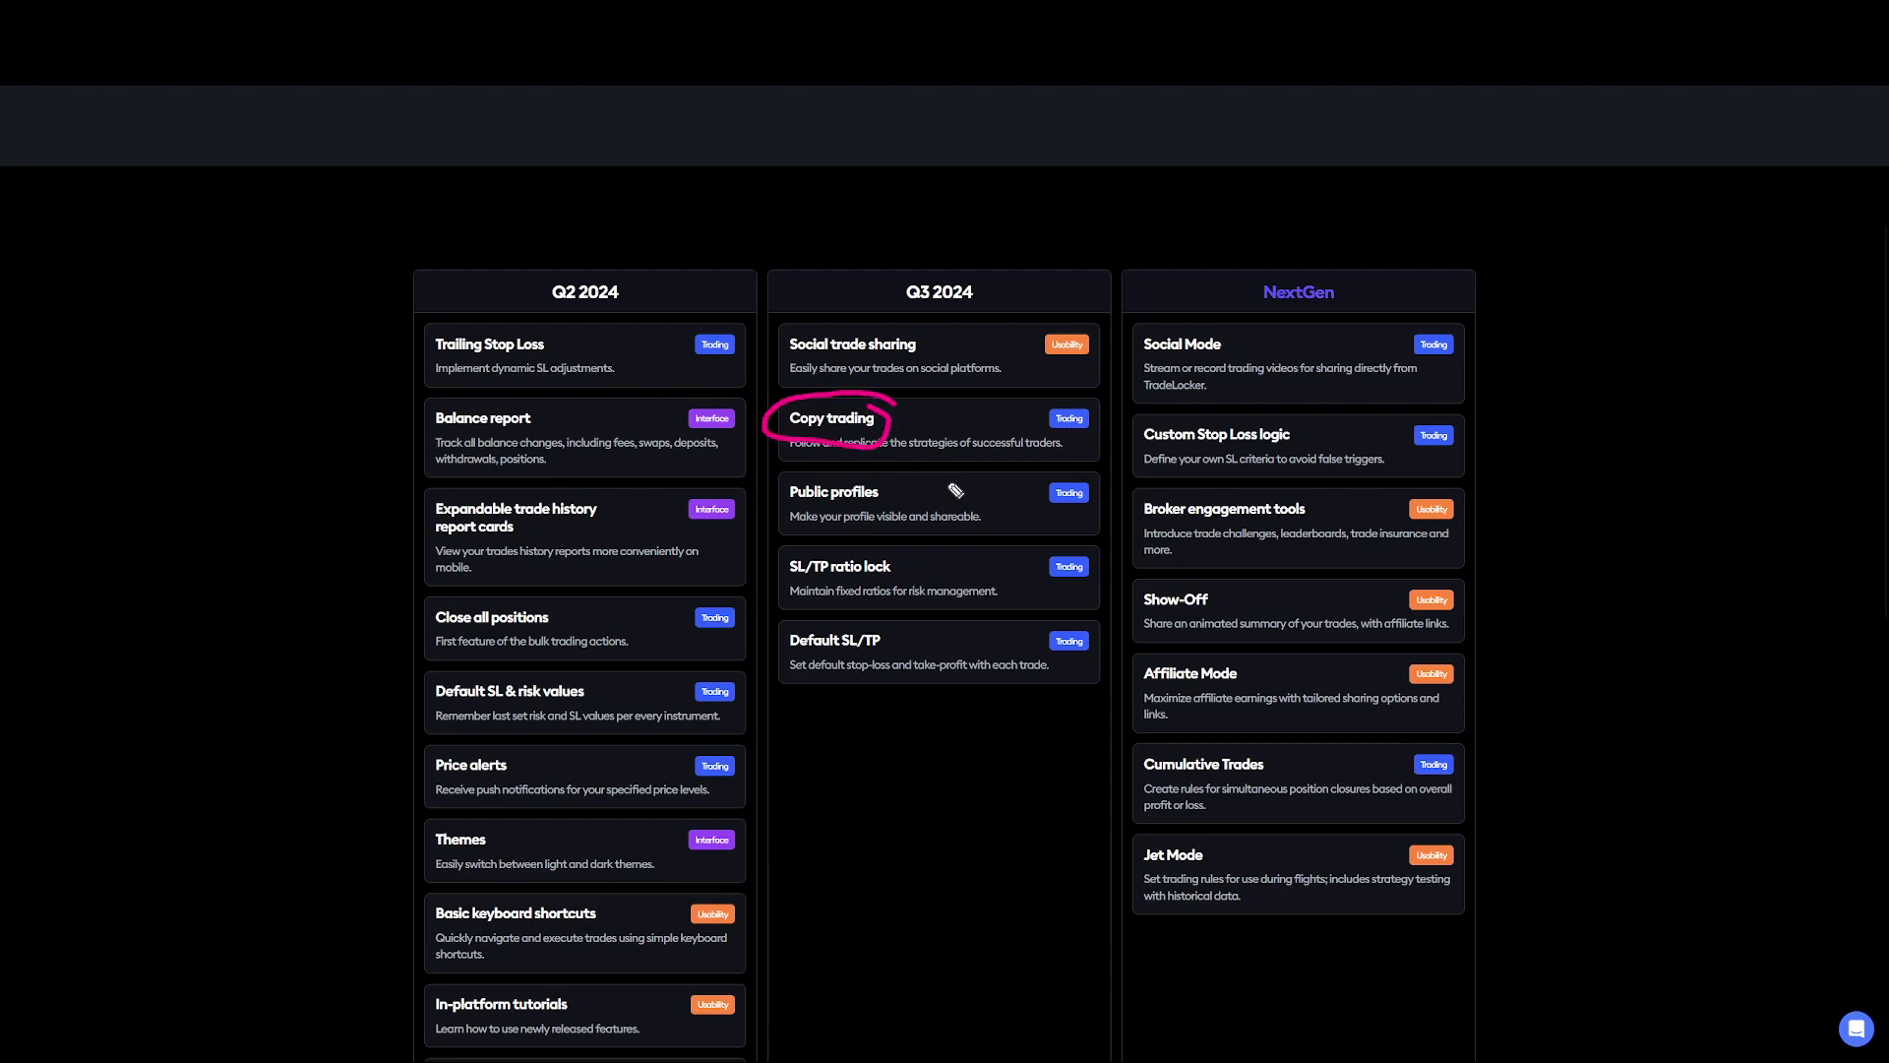
mouse_move(895, 635)
left_mouse_down()
mouse_move(827, 616)
mouse_move(878, 610)
left_mouse_up()
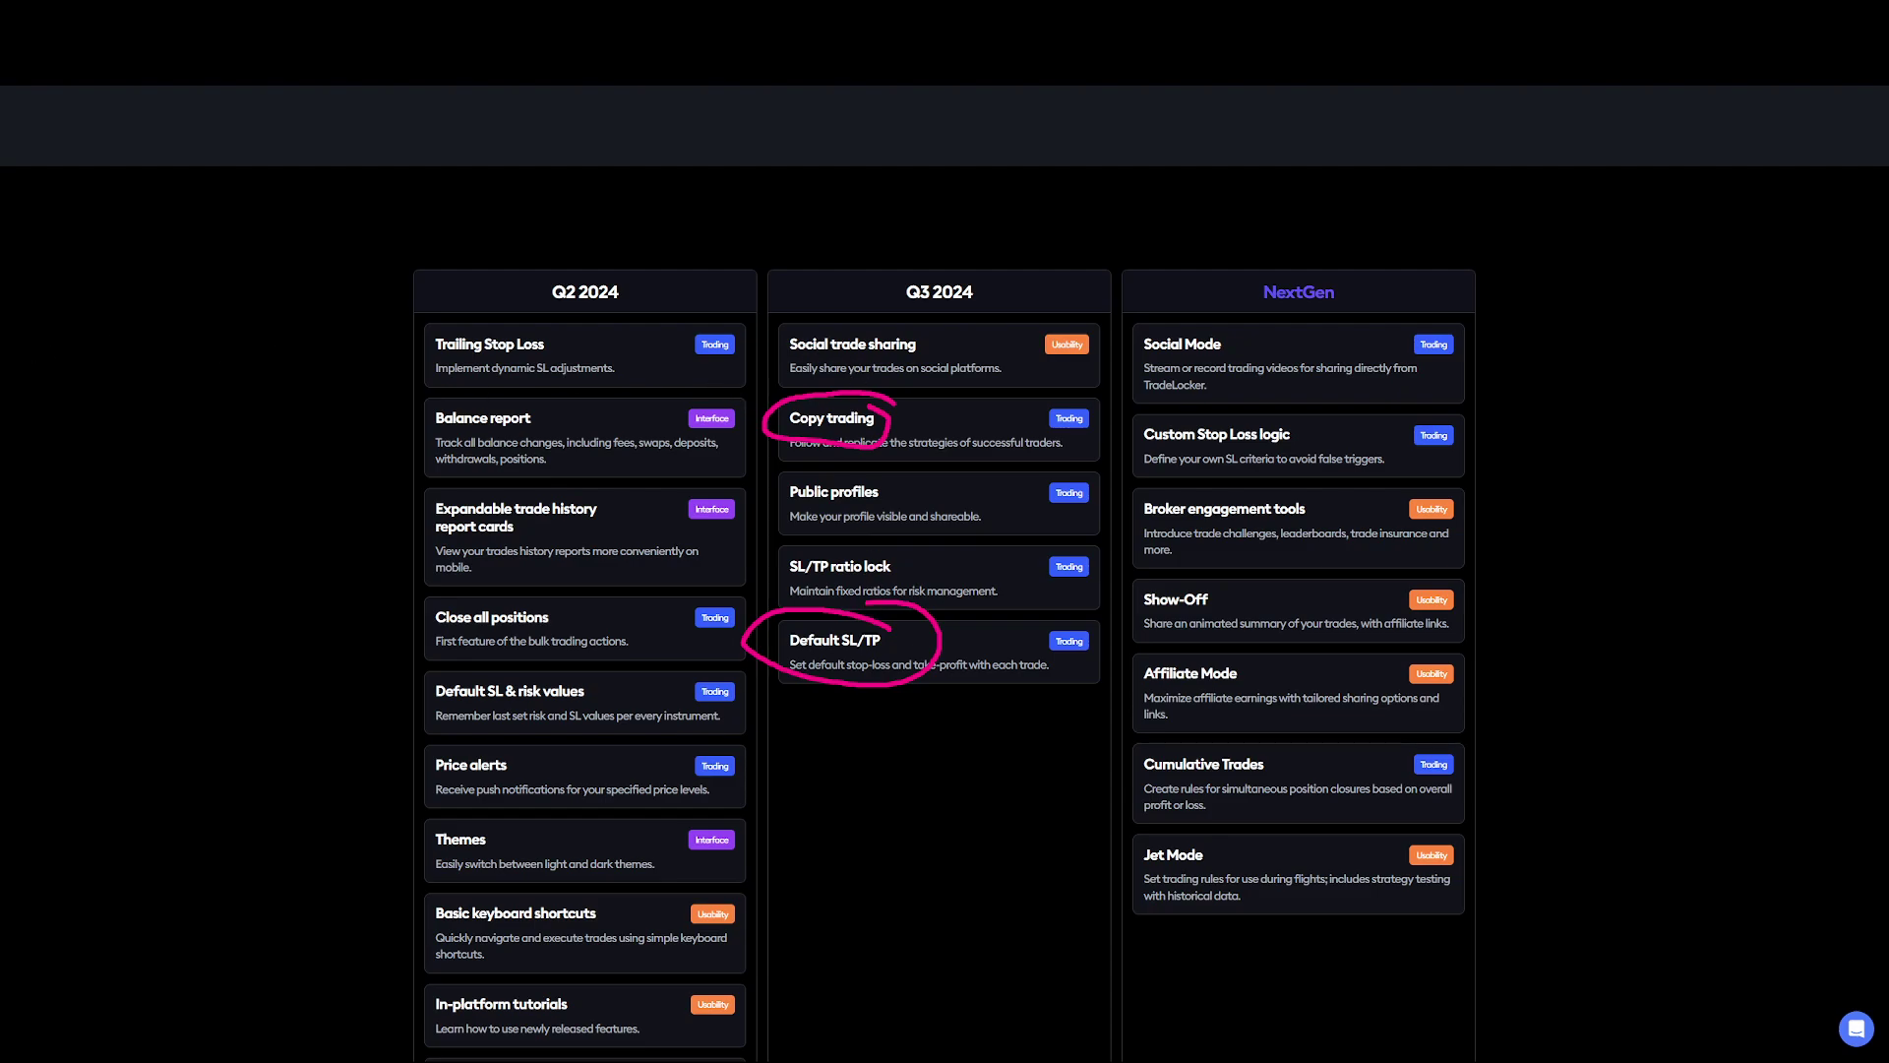
left_click_drag(878, 378, 852, 386)
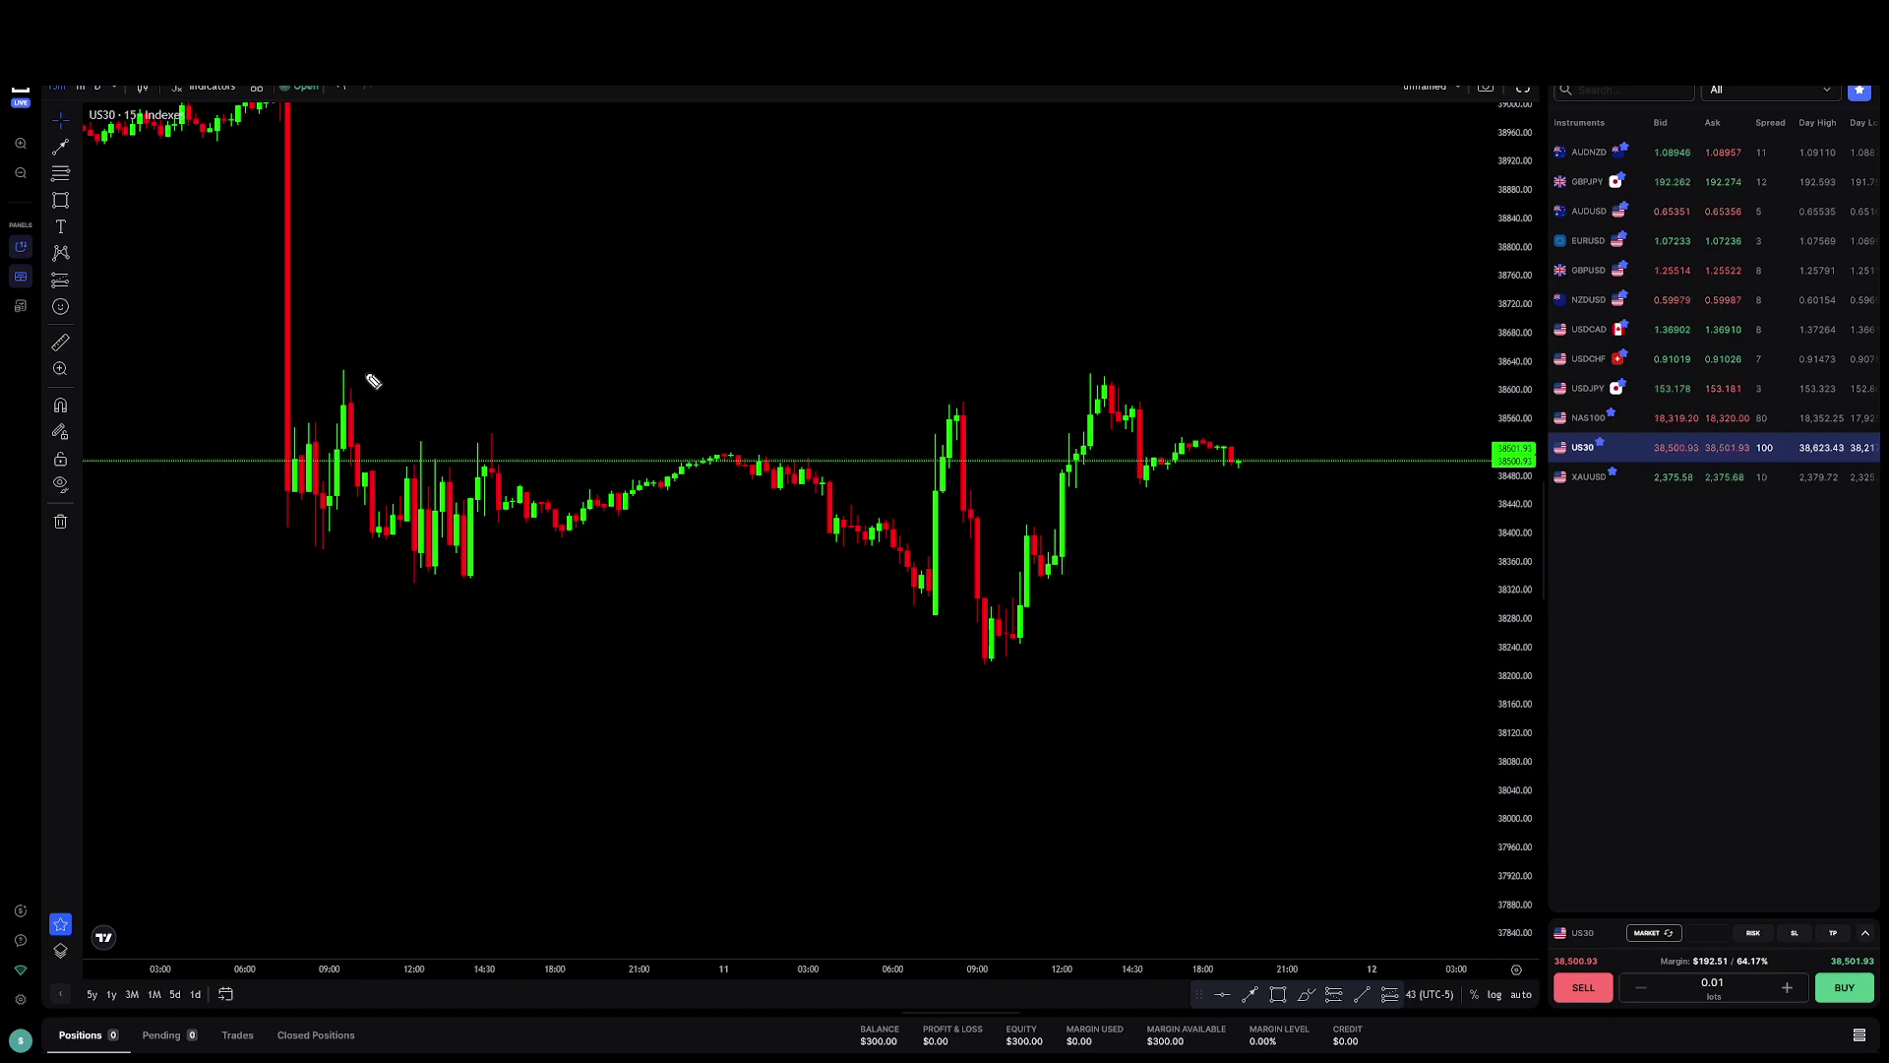
left_click_drag(711, 573, 695, 669)
mouse_move(743, 540)
left_mouse_down()
mouse_move(689, 540)
mouse_move(708, 521)
left_mouse_up()
left_click_drag(888, 625, 866, 870)
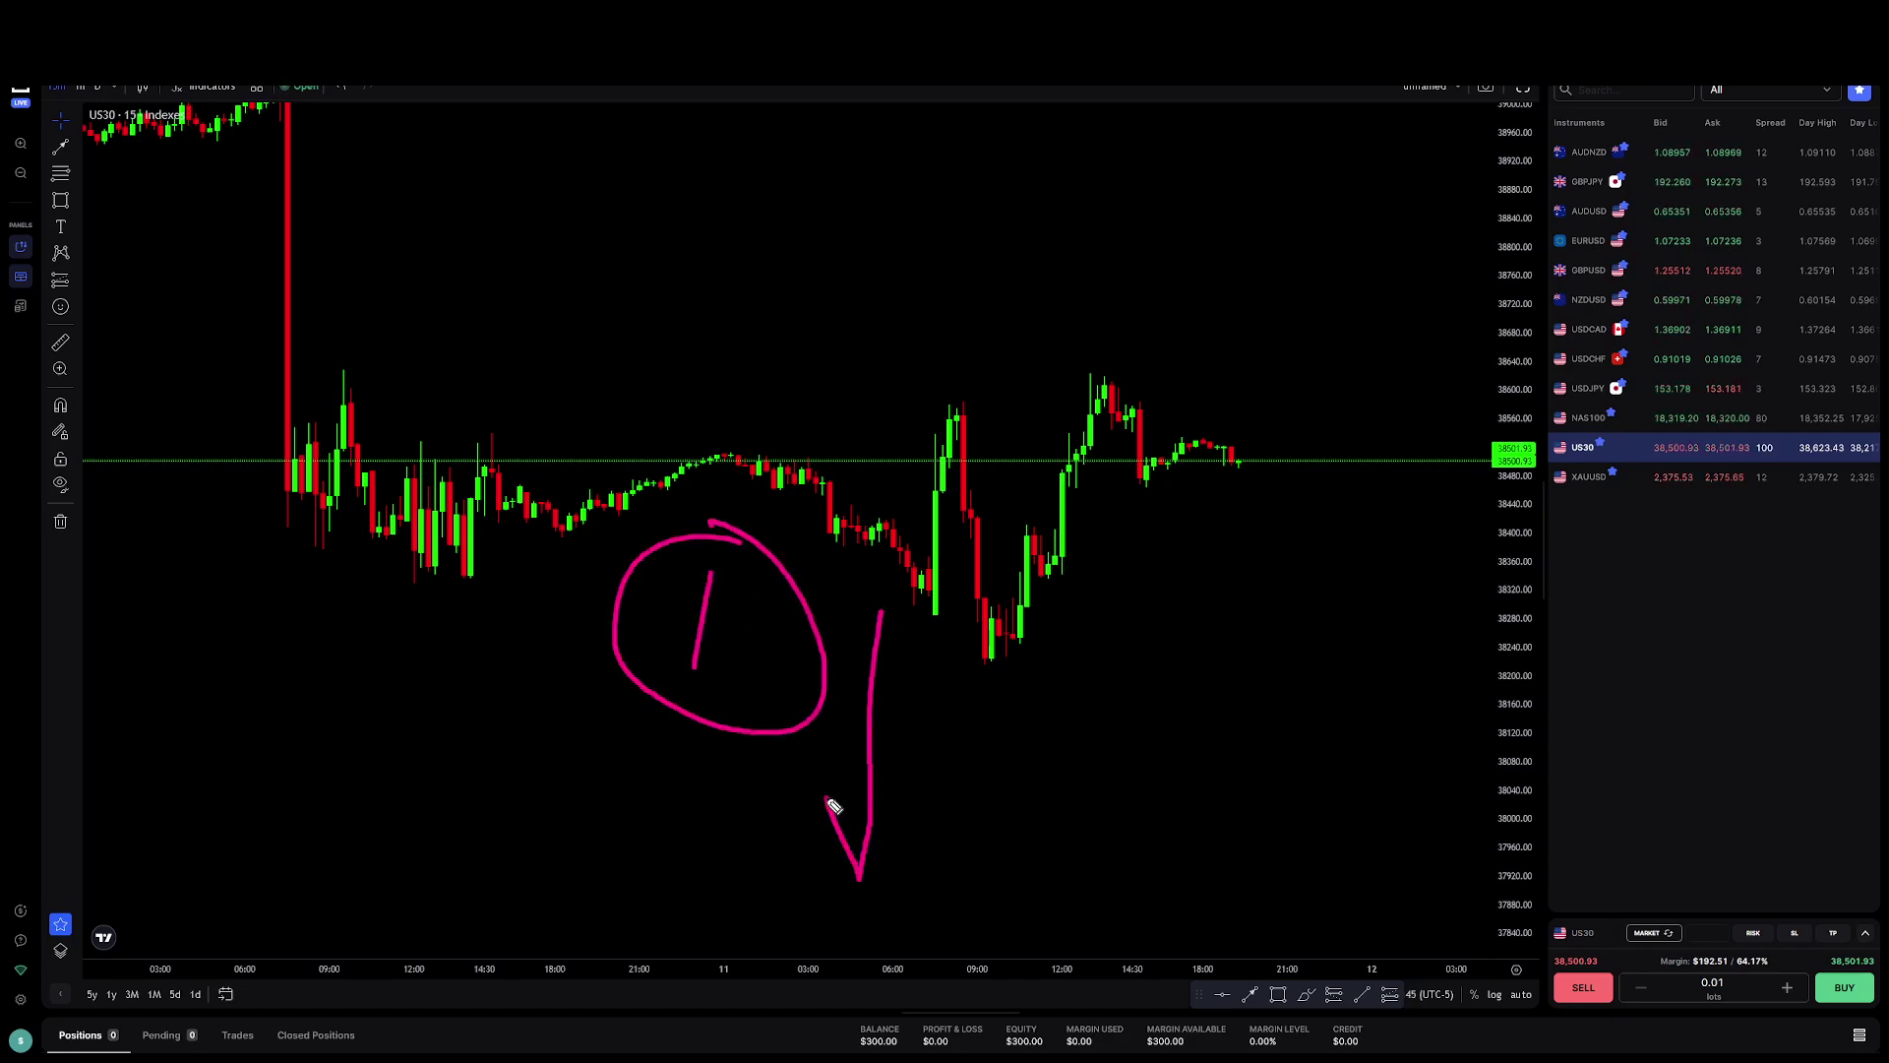
left_click_drag(830, 801, 866, 880)
left_click_drag(866, 881, 949, 809)
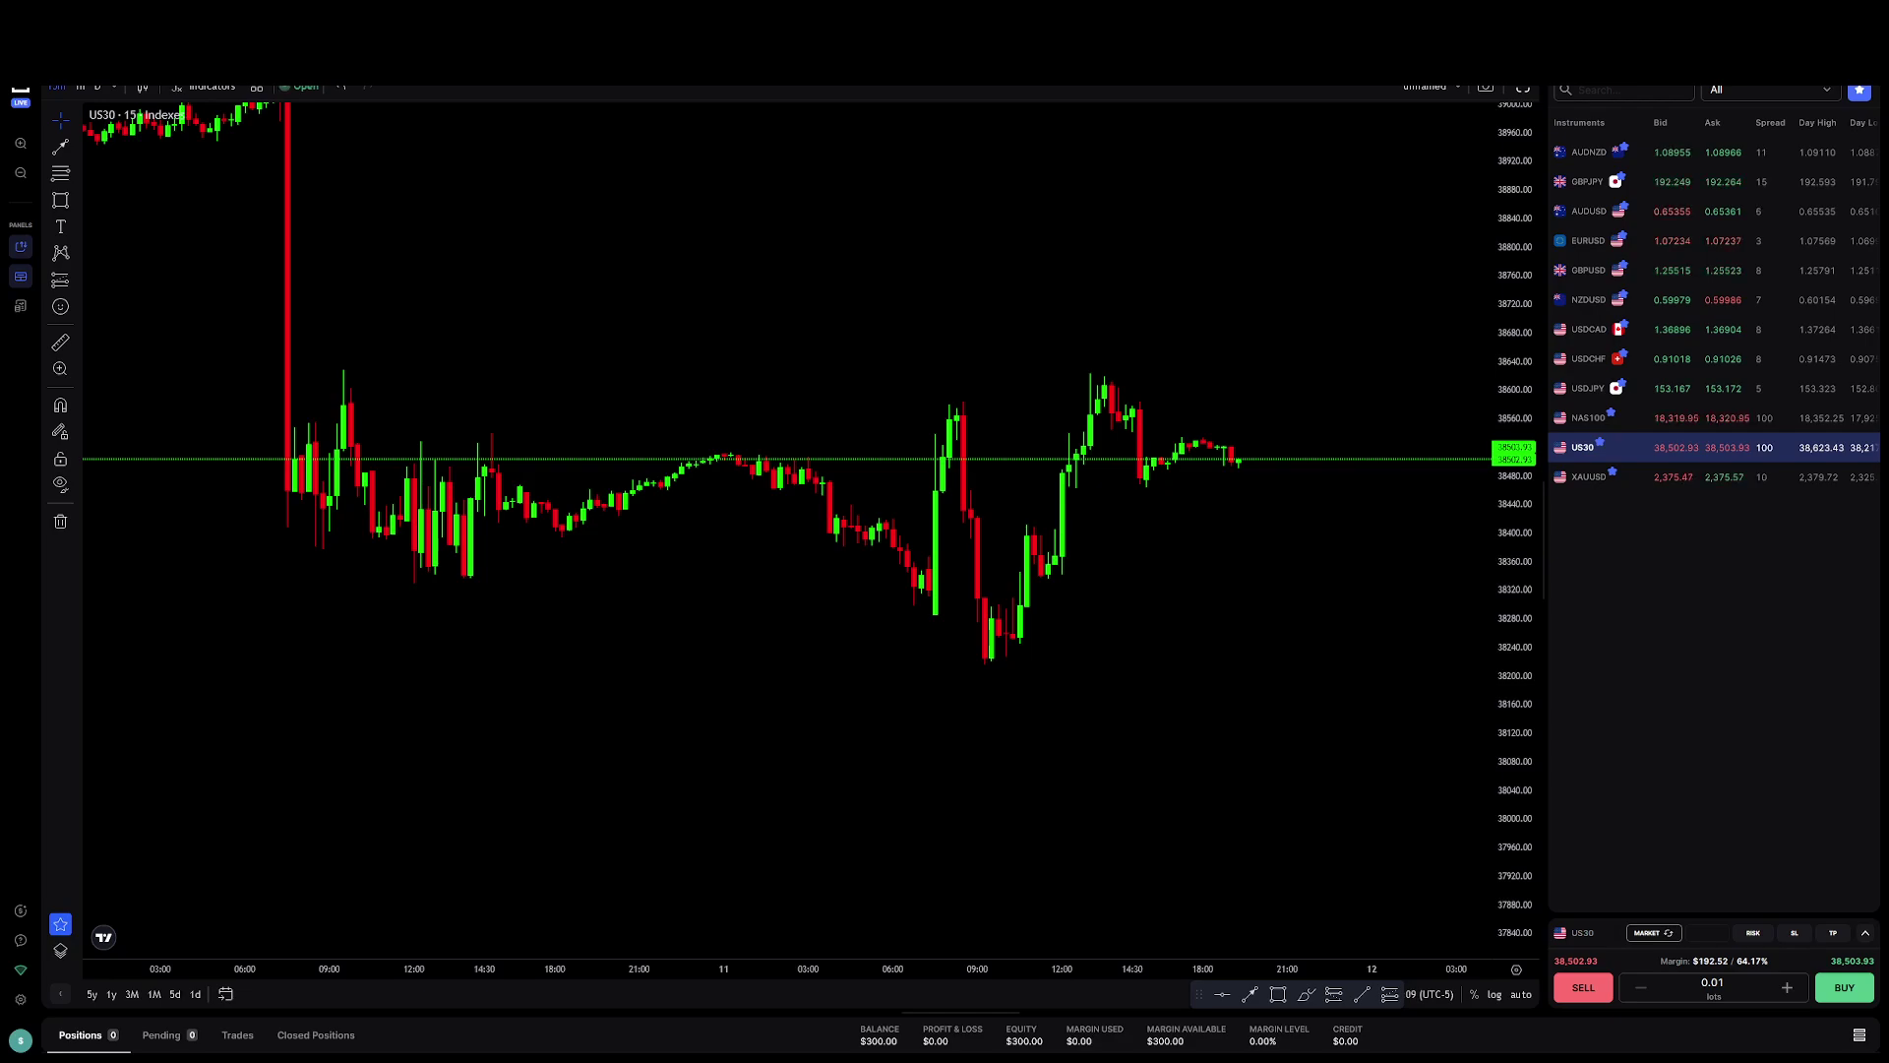
- Hide the markets instrument list, leaving the order ticket floating
left_click(19, 248)
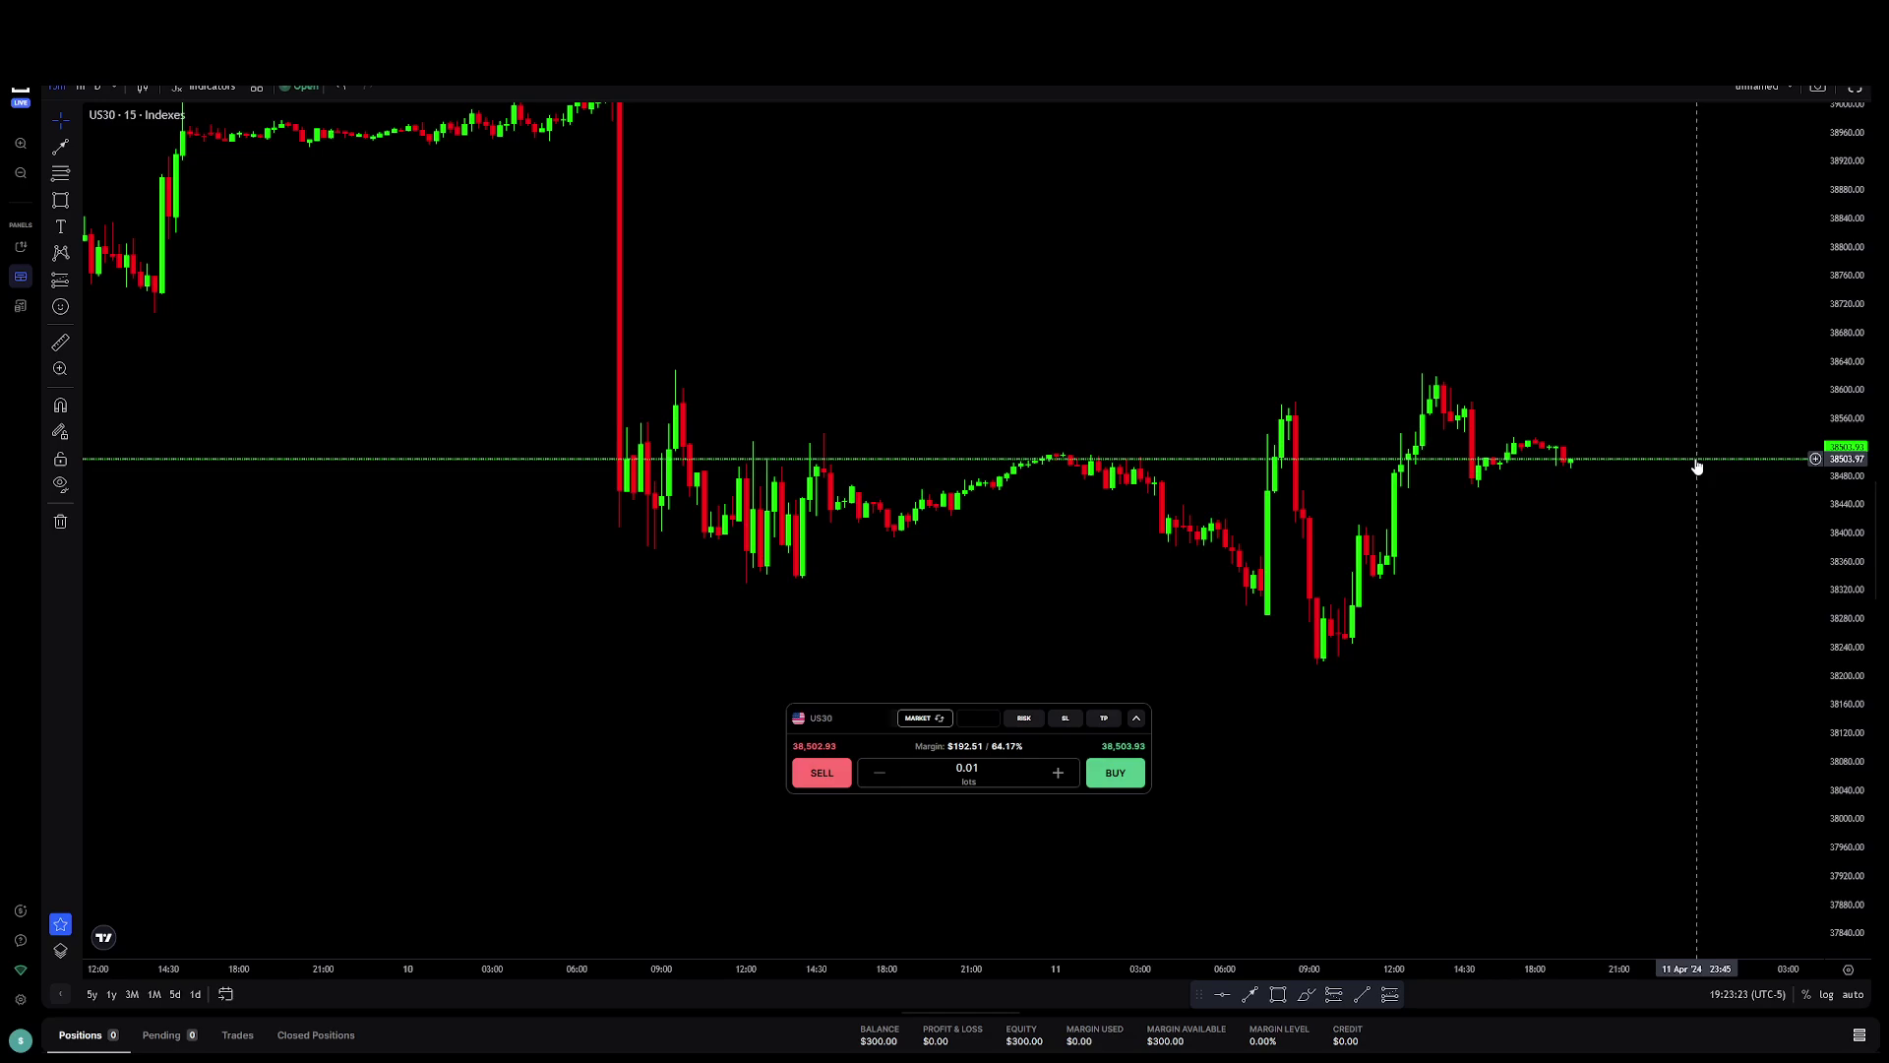
left_click(21, 246)
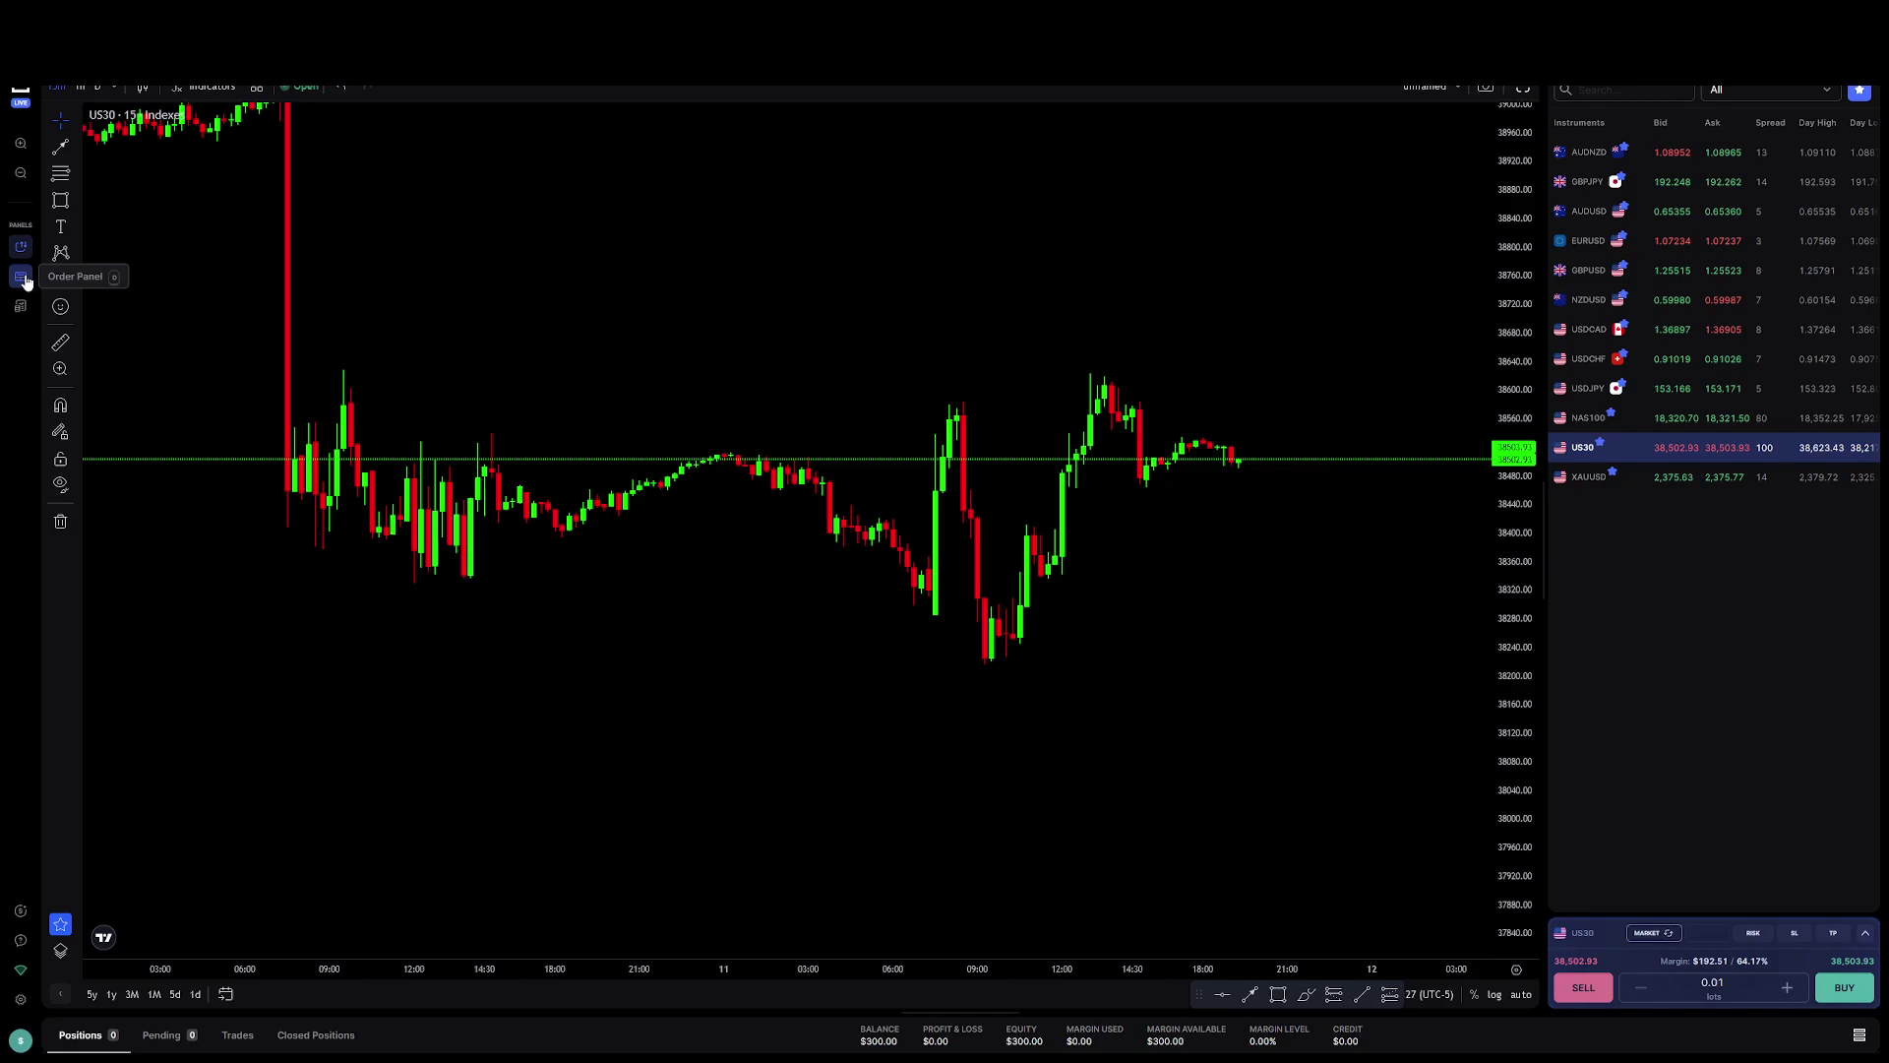
left_click(20, 276)
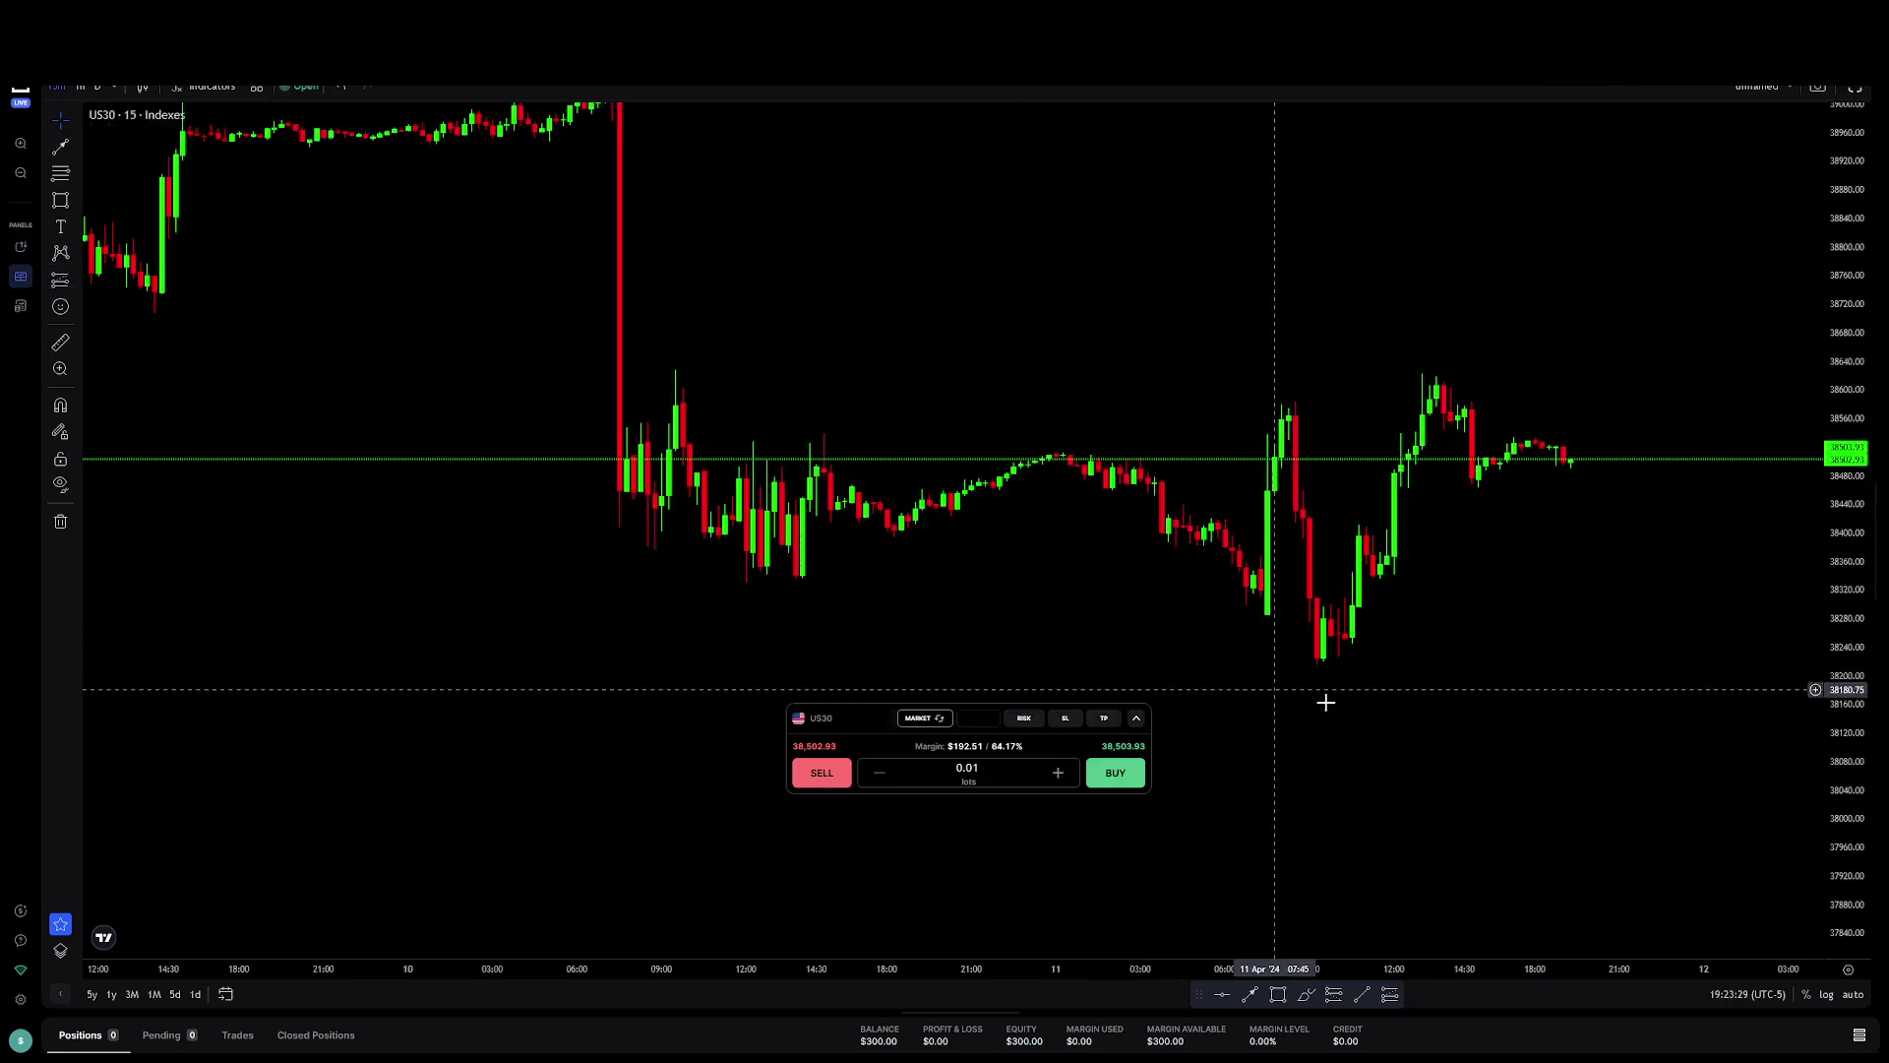
- Expand the US30 chart to fill the window and close the floating order ticket
left_click(1854, 94)
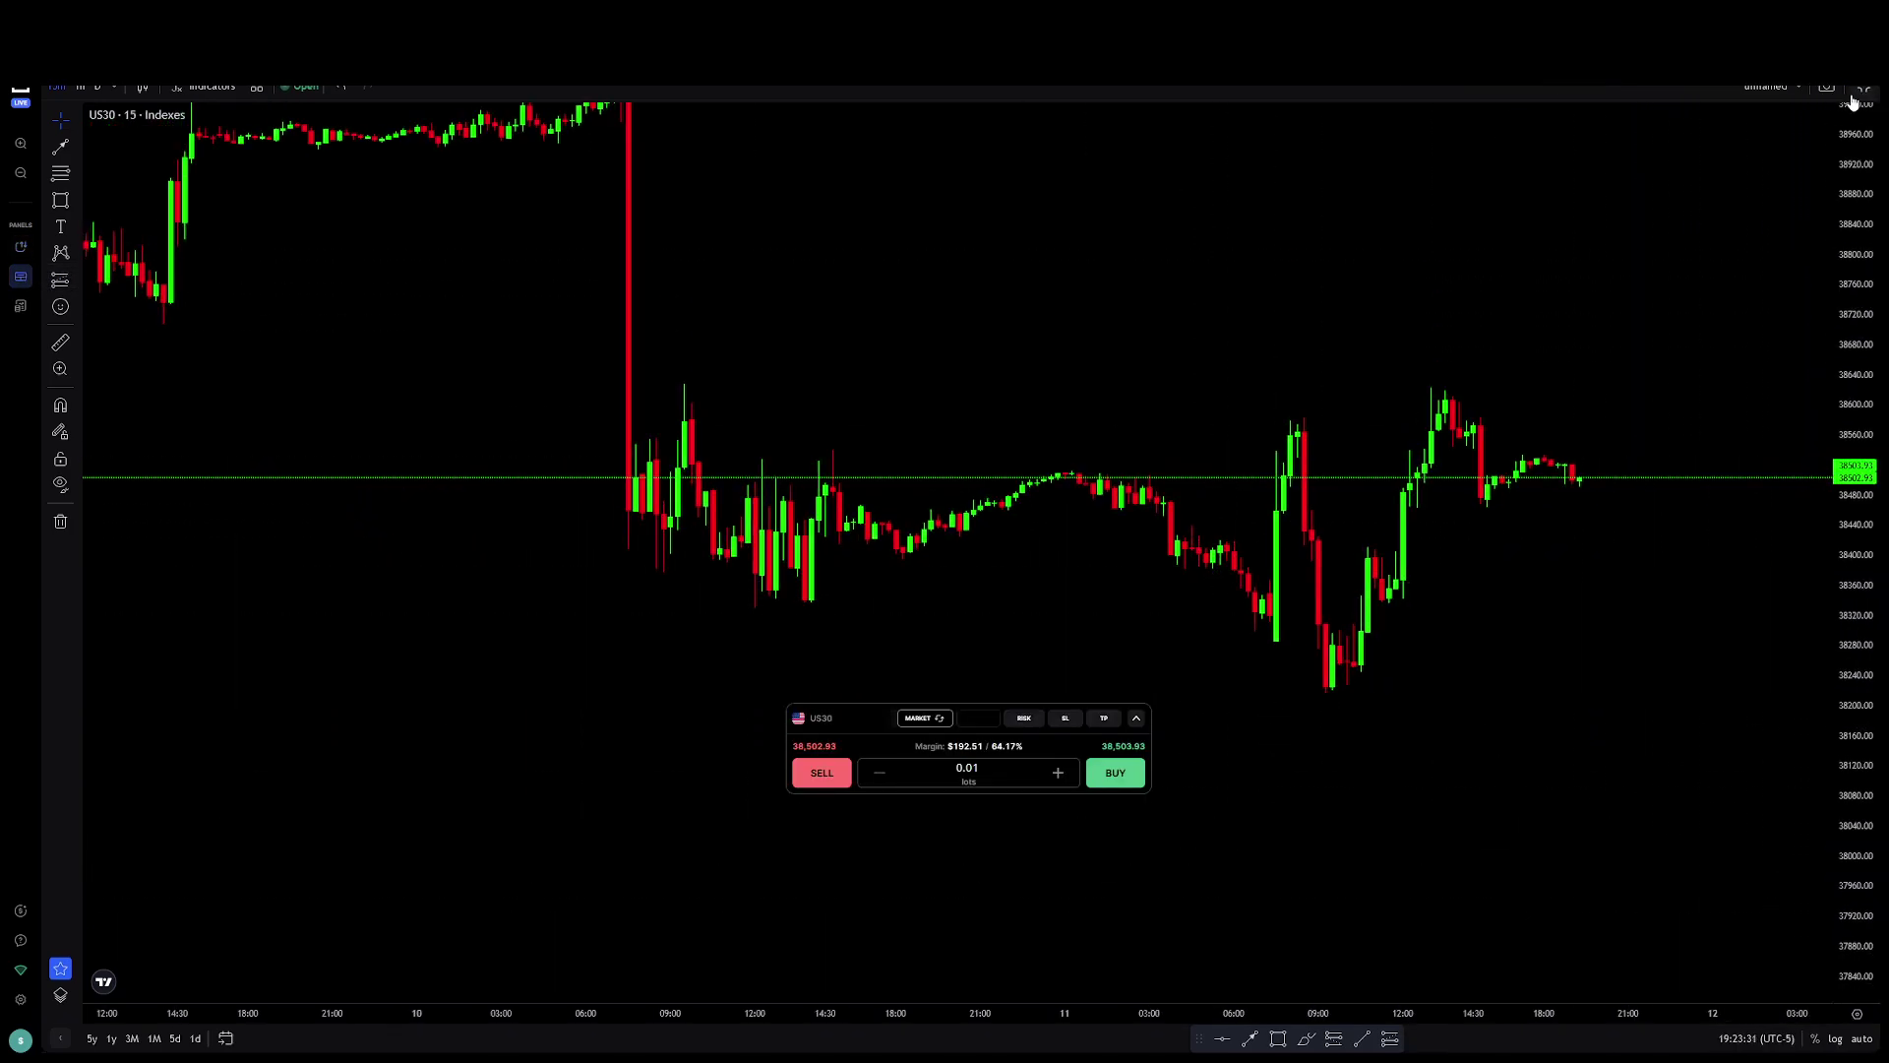
mouse_move(868, 717)
left_mouse_down()
mouse_move(1208, 422)
mouse_move(904, 449)
mouse_move(1105, 418)
mouse_move(1068, 567)
mouse_move(1114, 483)
mouse_move(1111, 537)
mouse_move(1070, 701)
mouse_move(890, 702)
left_mouse_up()
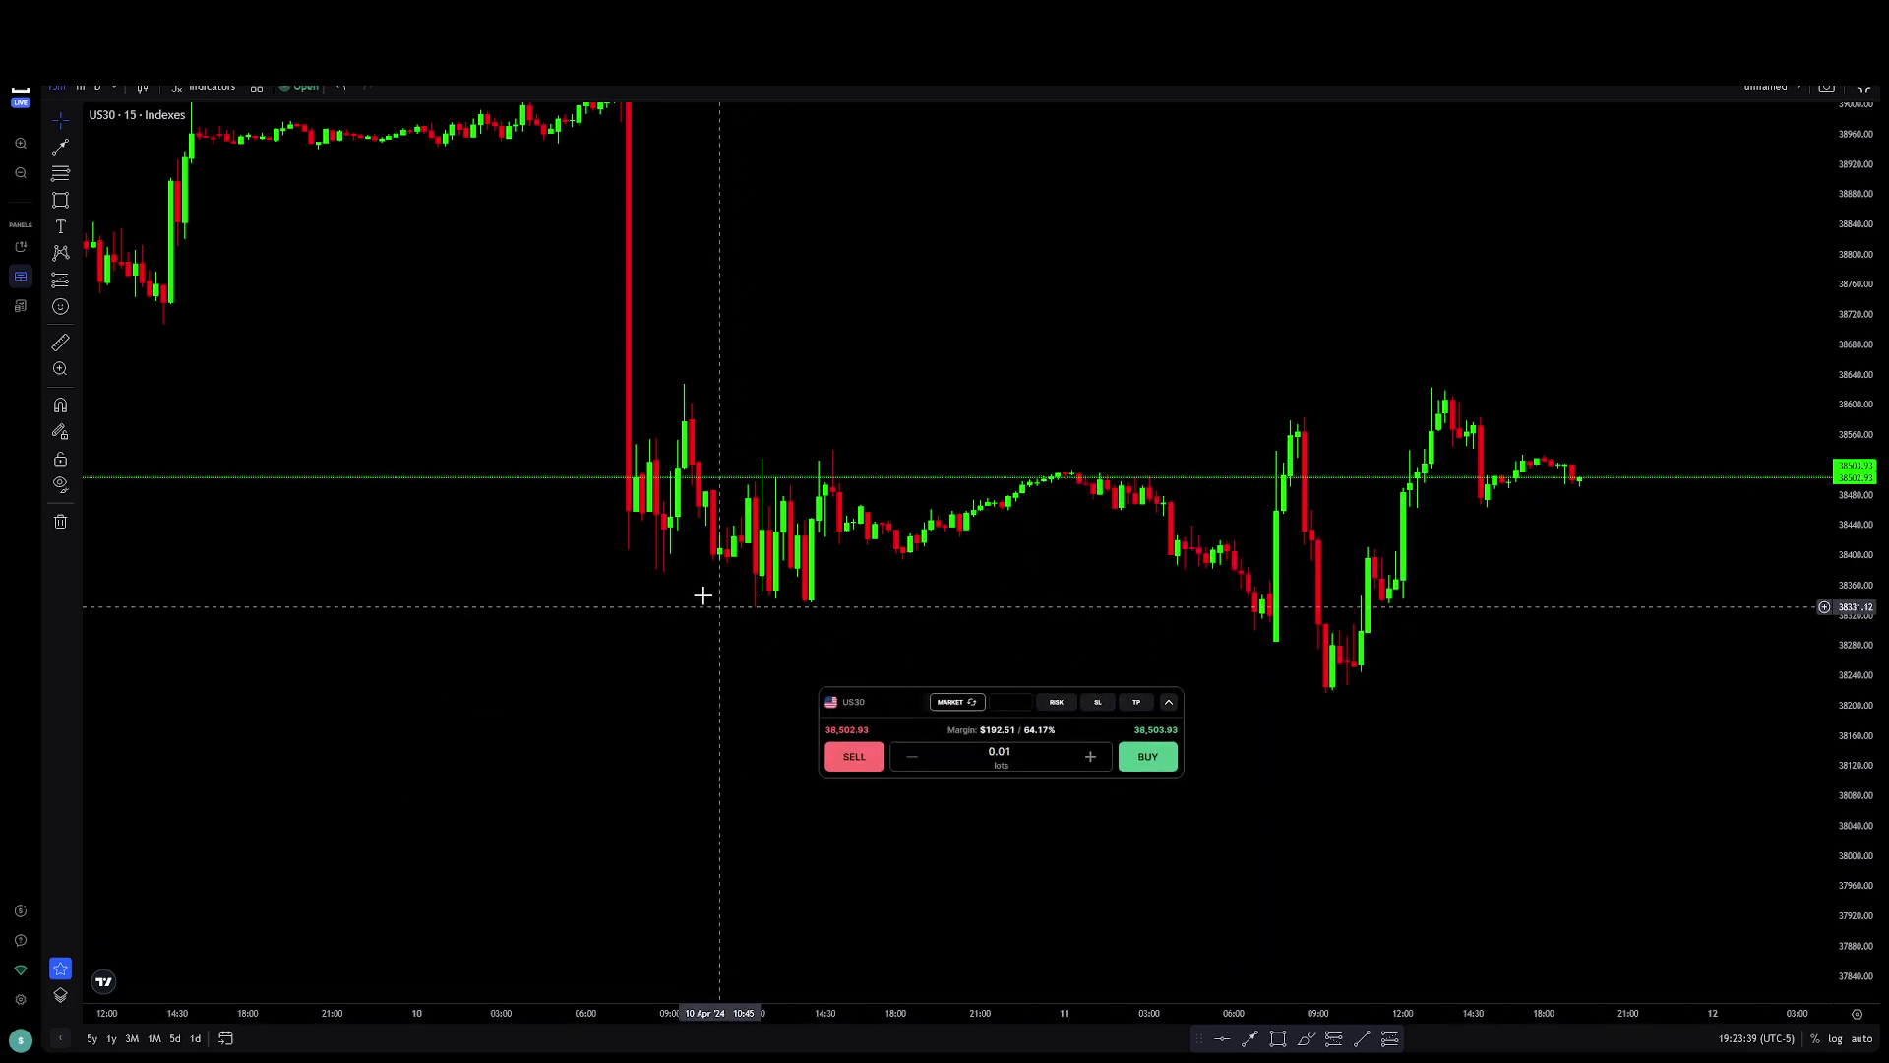
left_click(20, 280)
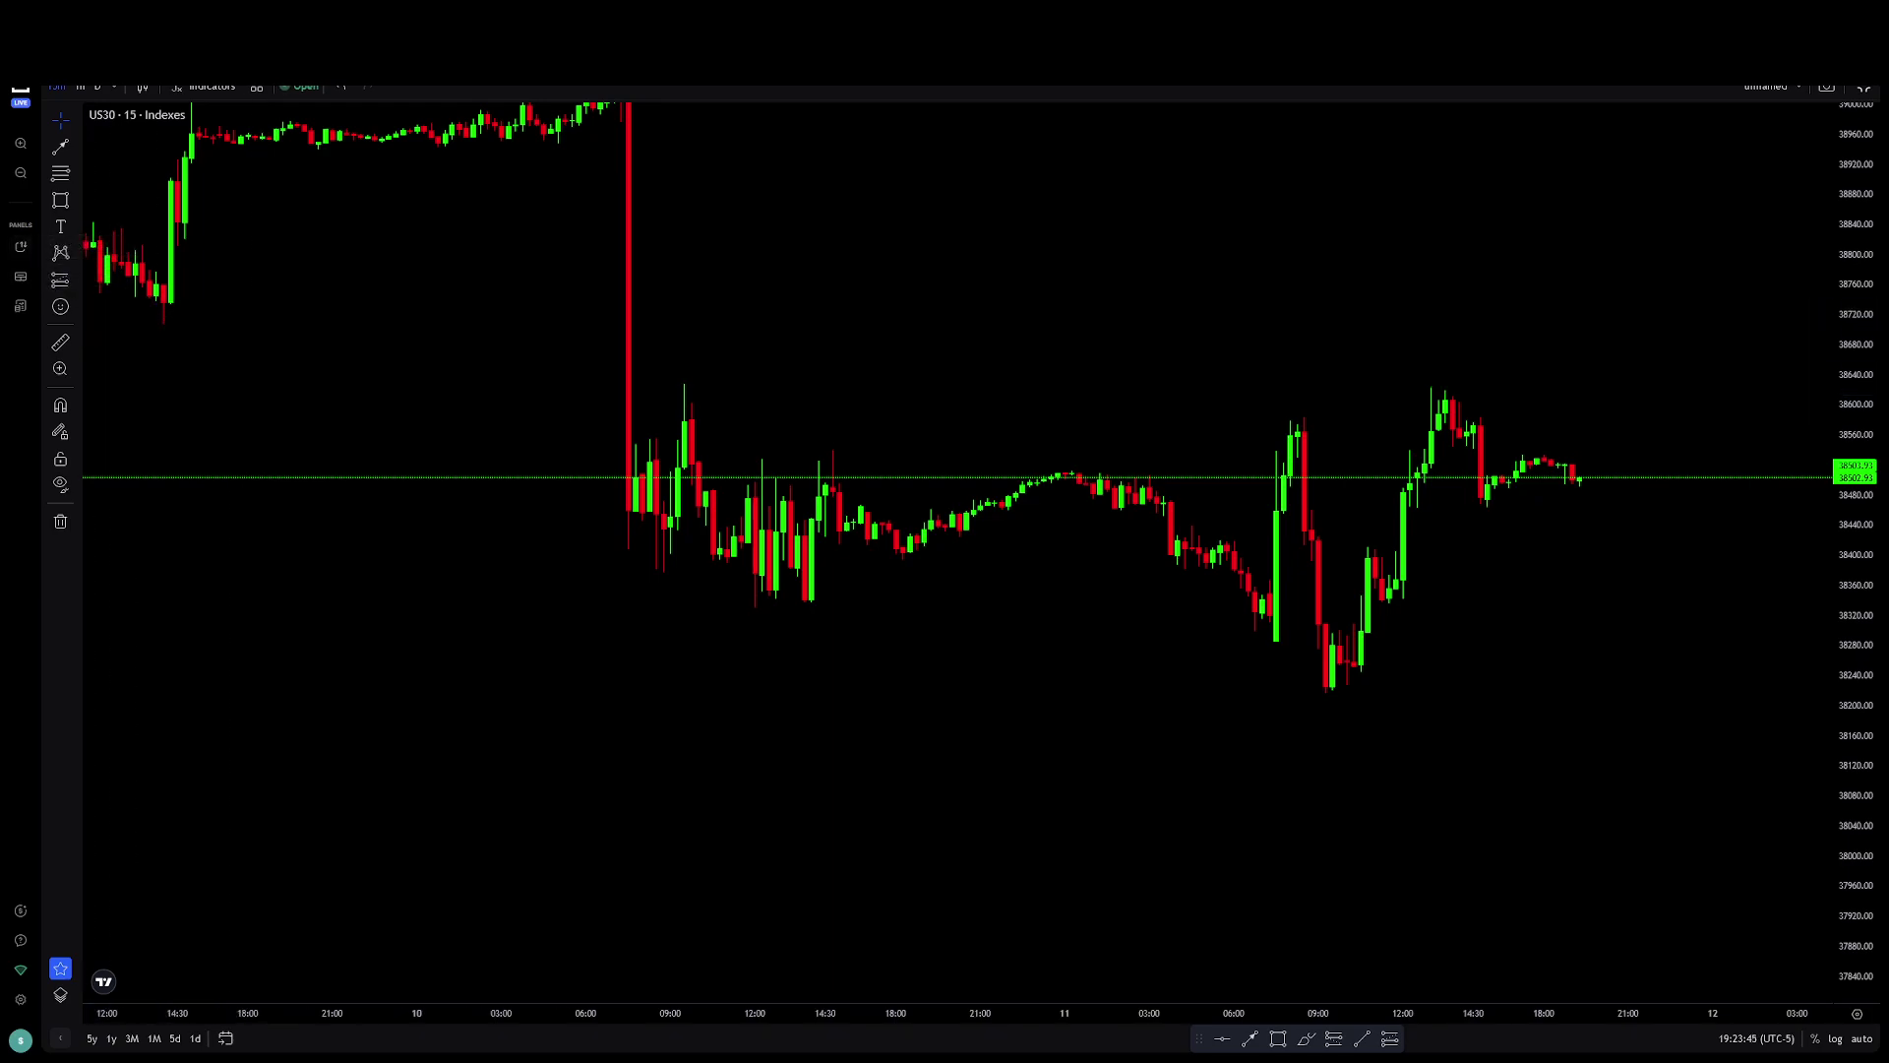
- Show the markets list again and expand the positions panel below the chart
left_click(20, 246)
left_click(12, 308)
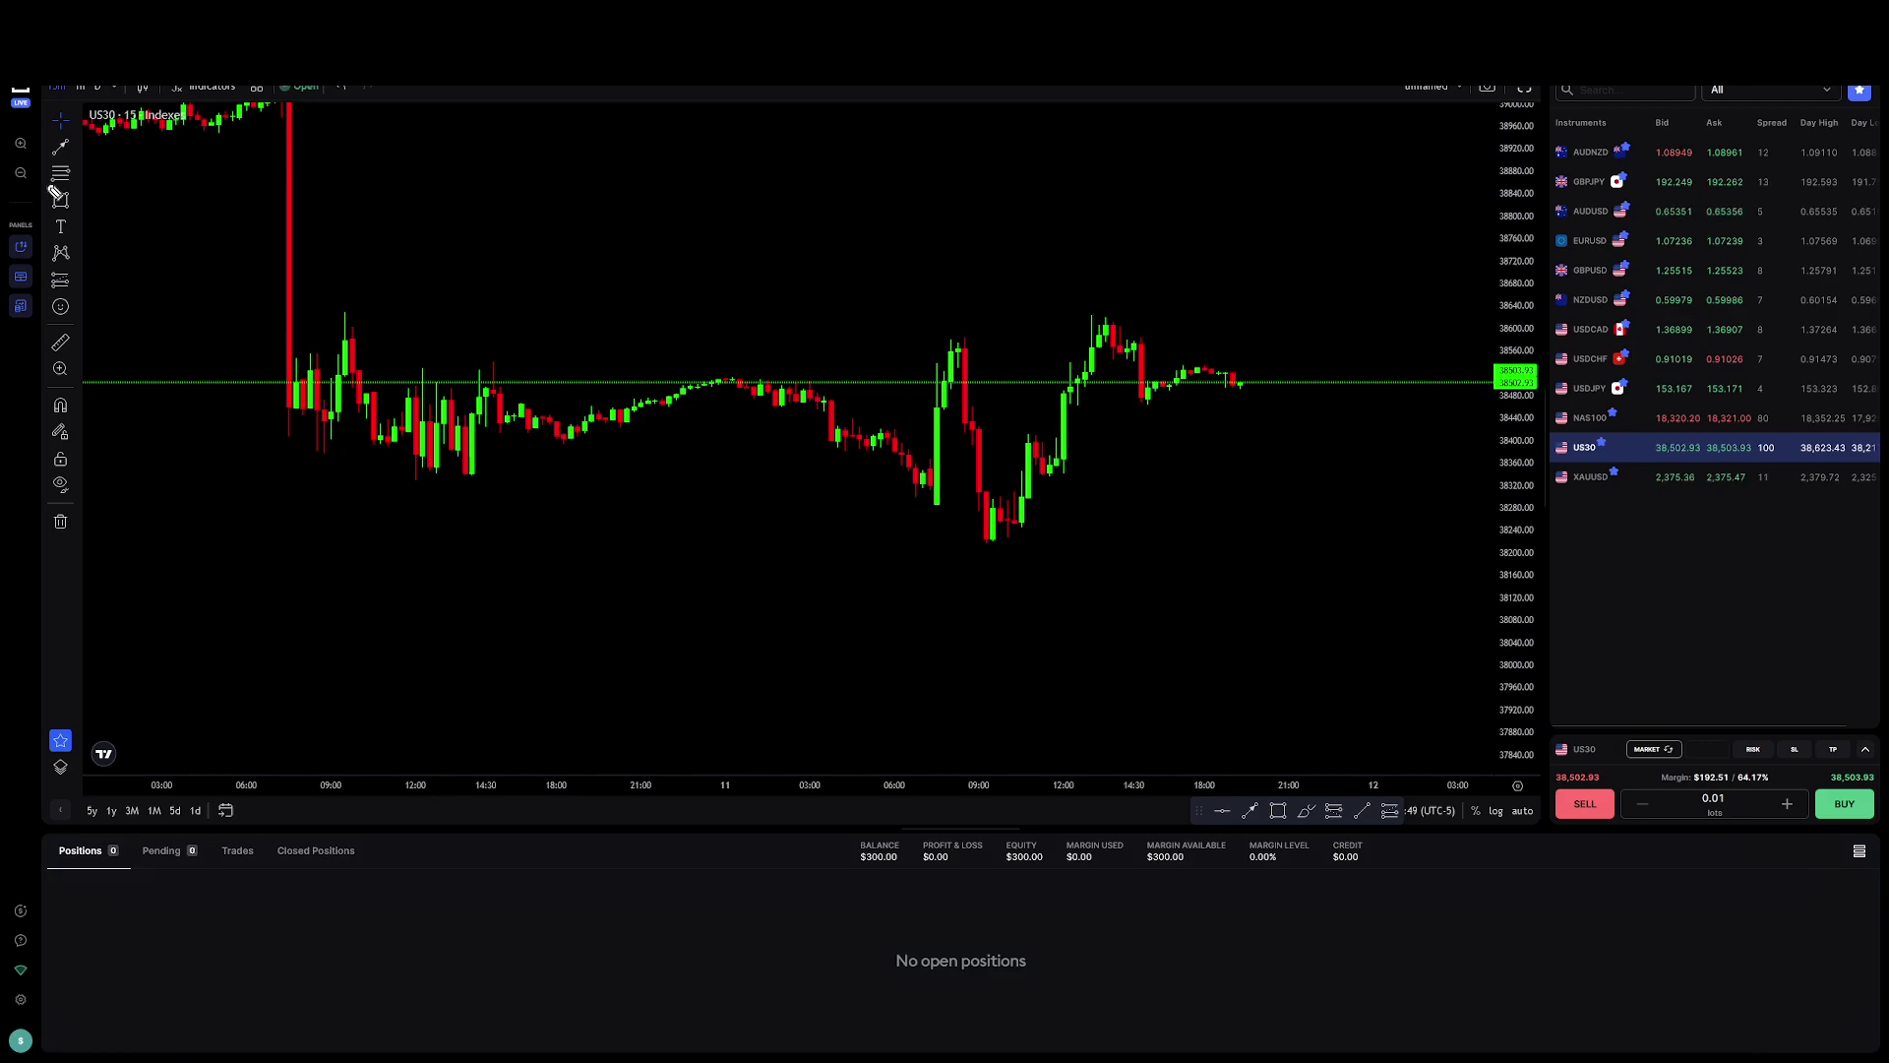
mouse_move(47, 239)
left_mouse_down()
mouse_move(106, 232)
mouse_move(61, 285)
left_mouse_up()
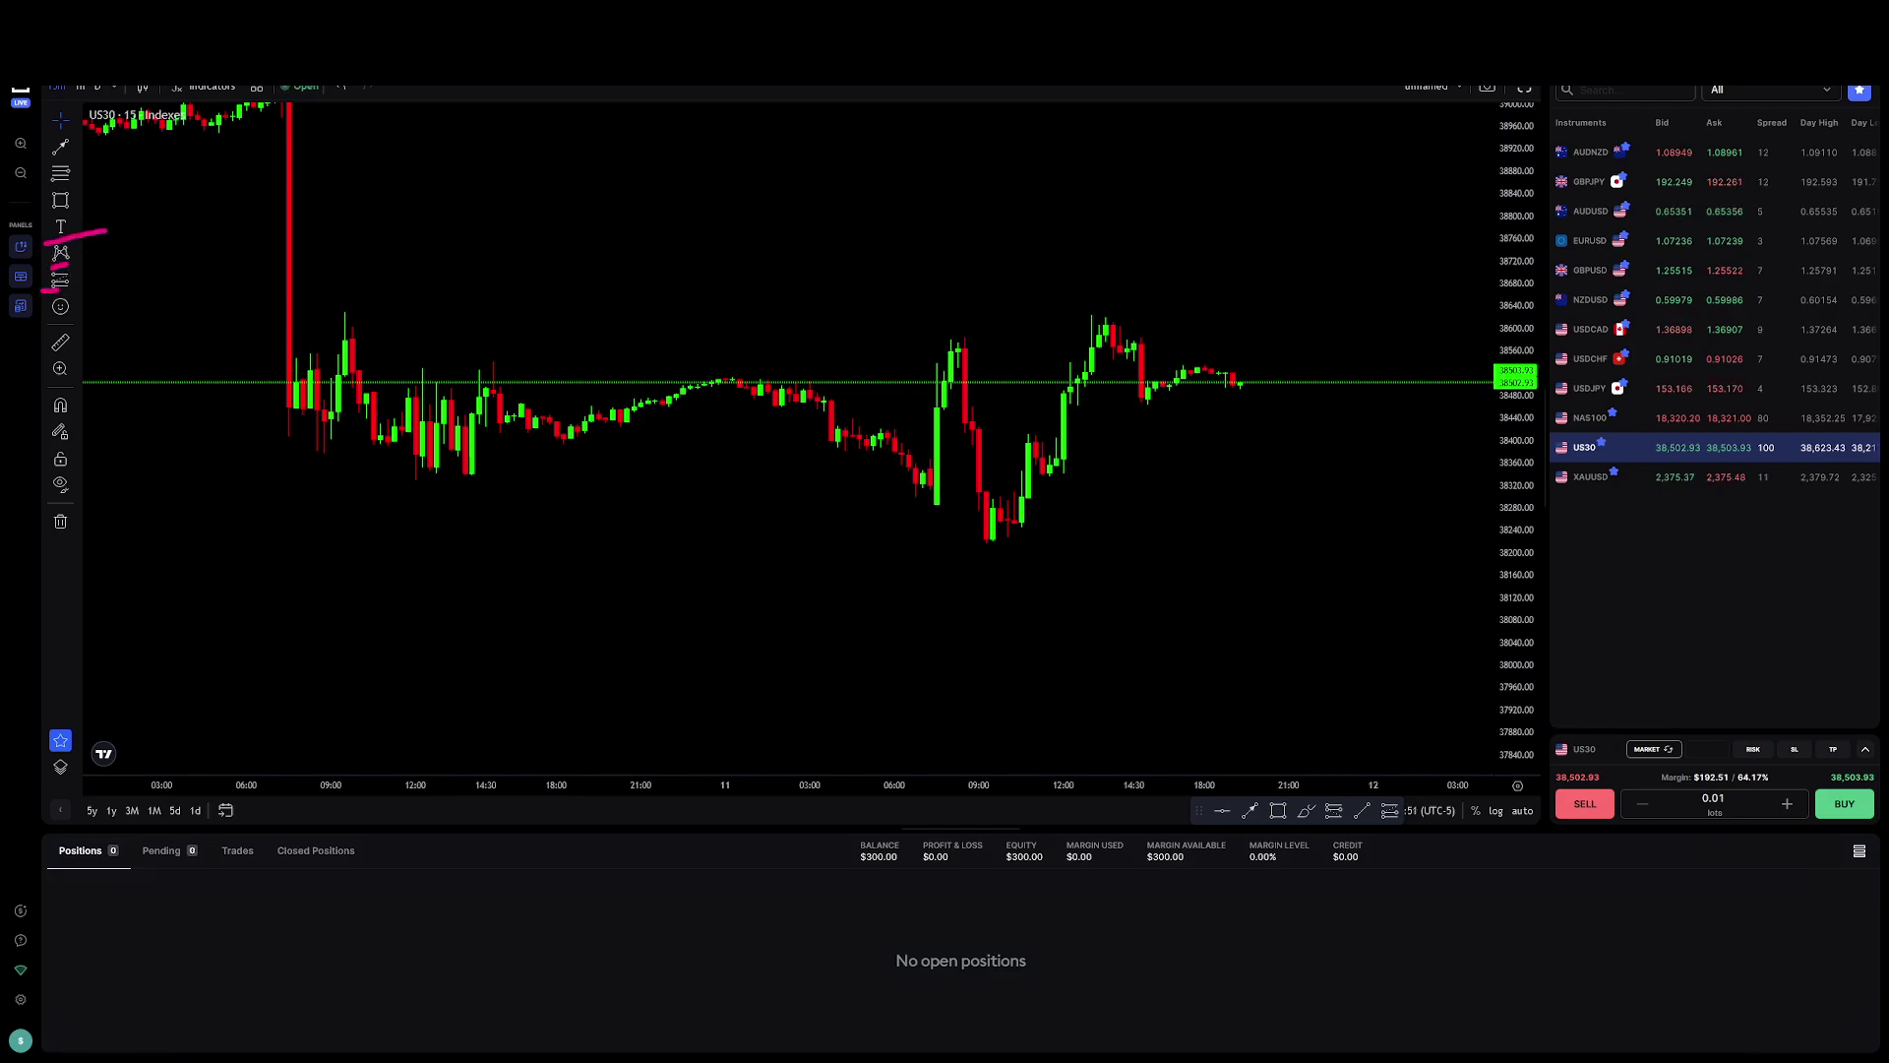
- Hide the markets list and order ticket, leaving the positions panel collapsed
left_click(20, 276)
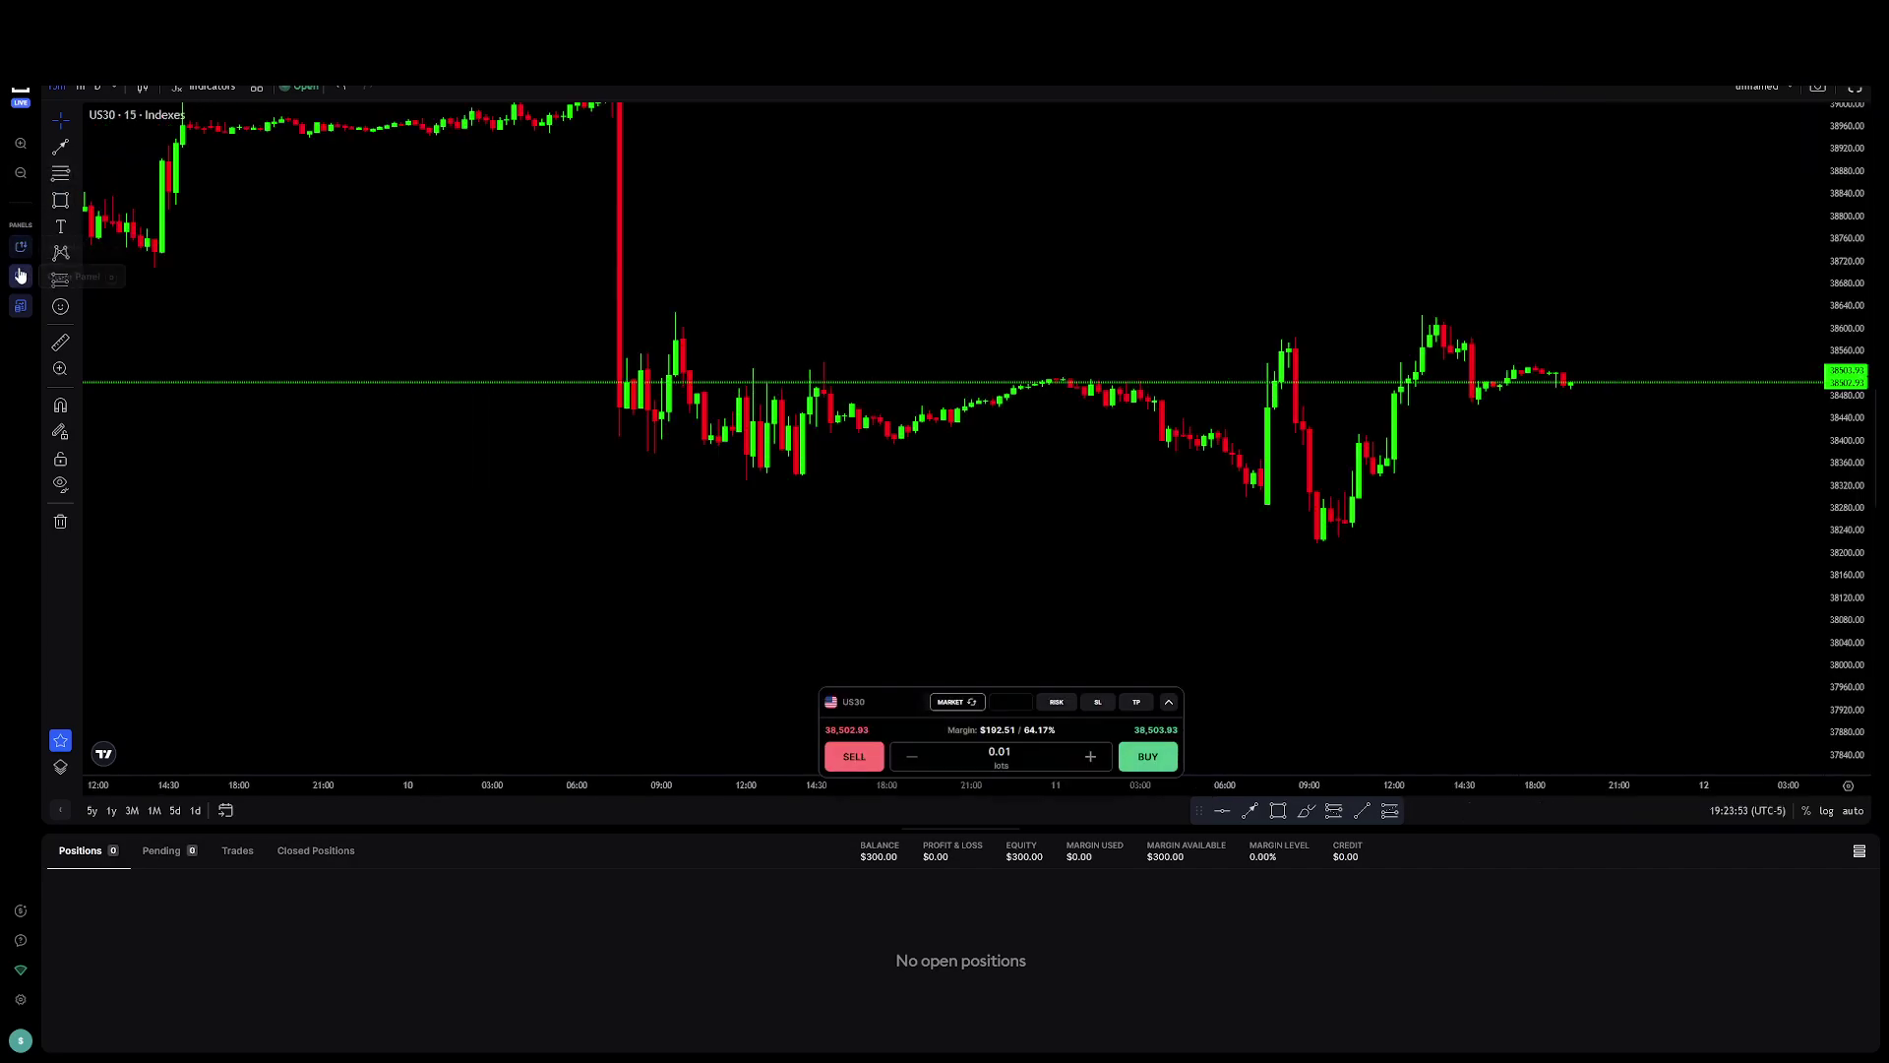
left_click(20, 277)
left_click(20, 306)
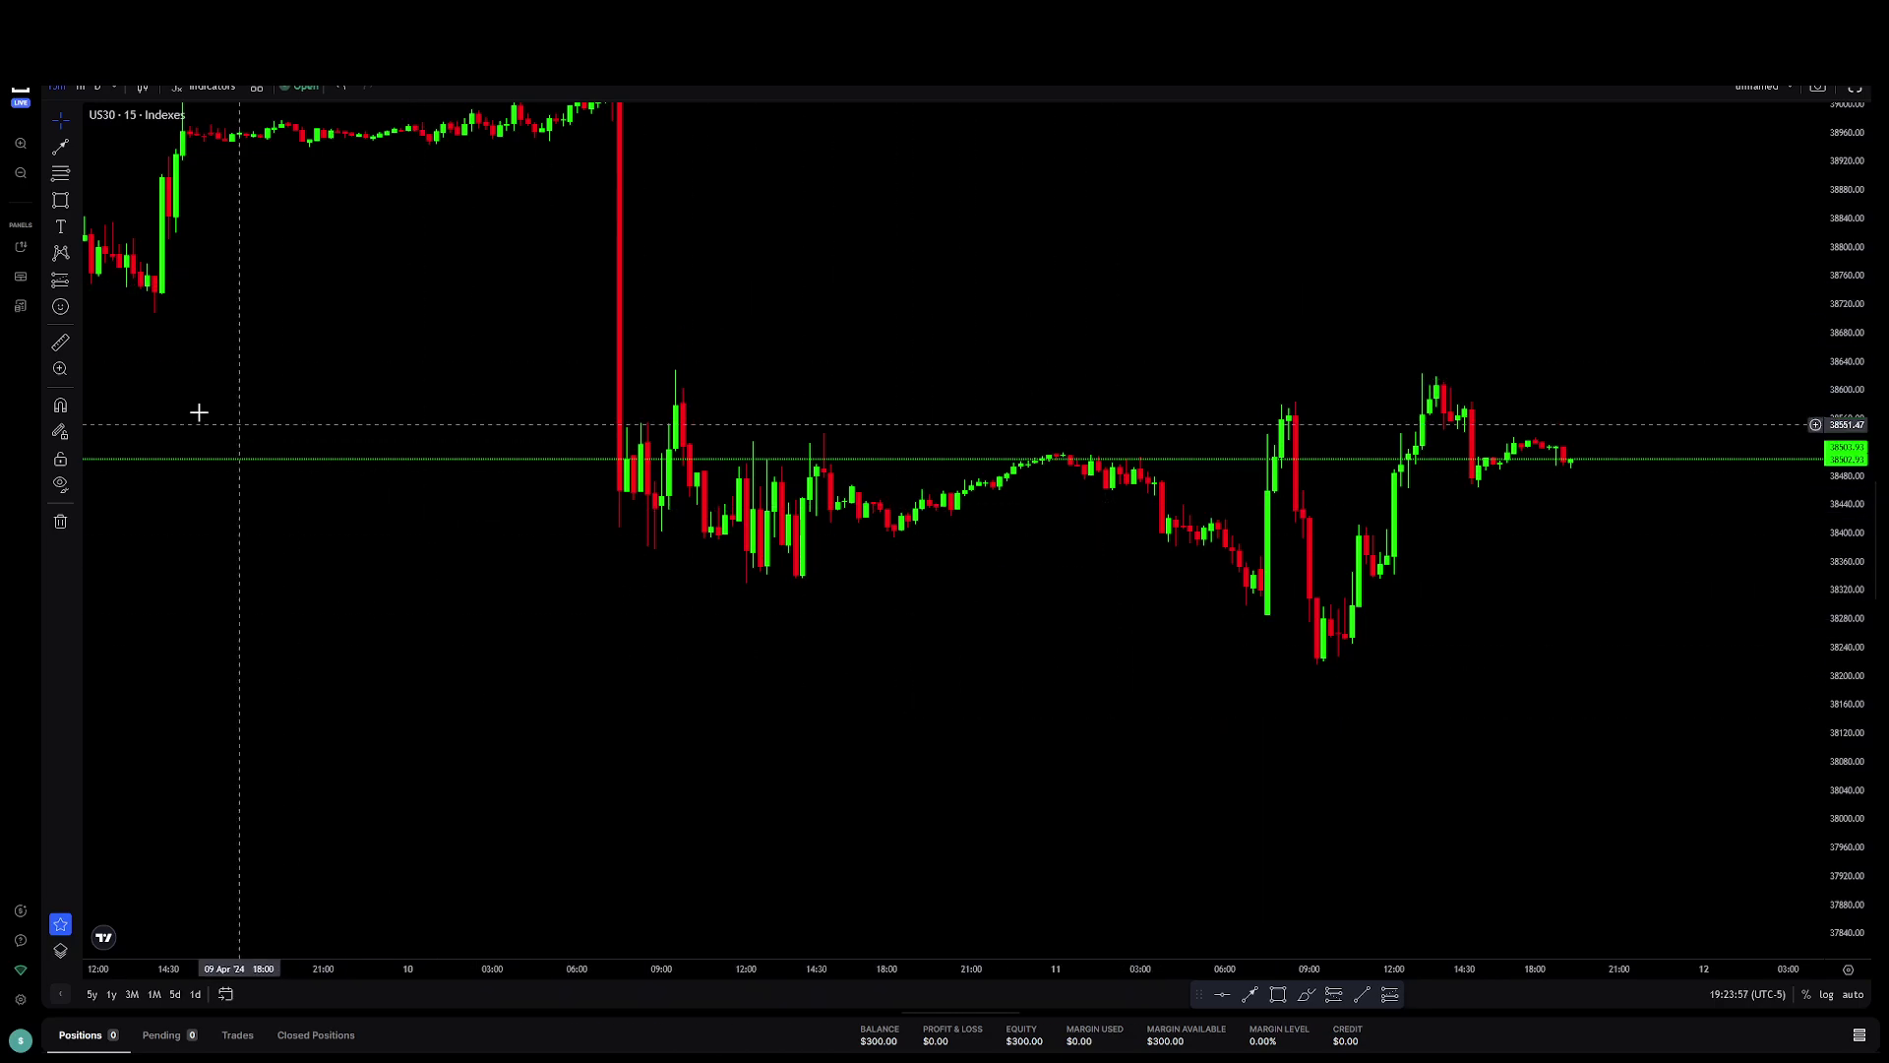
left_click(20, 308)
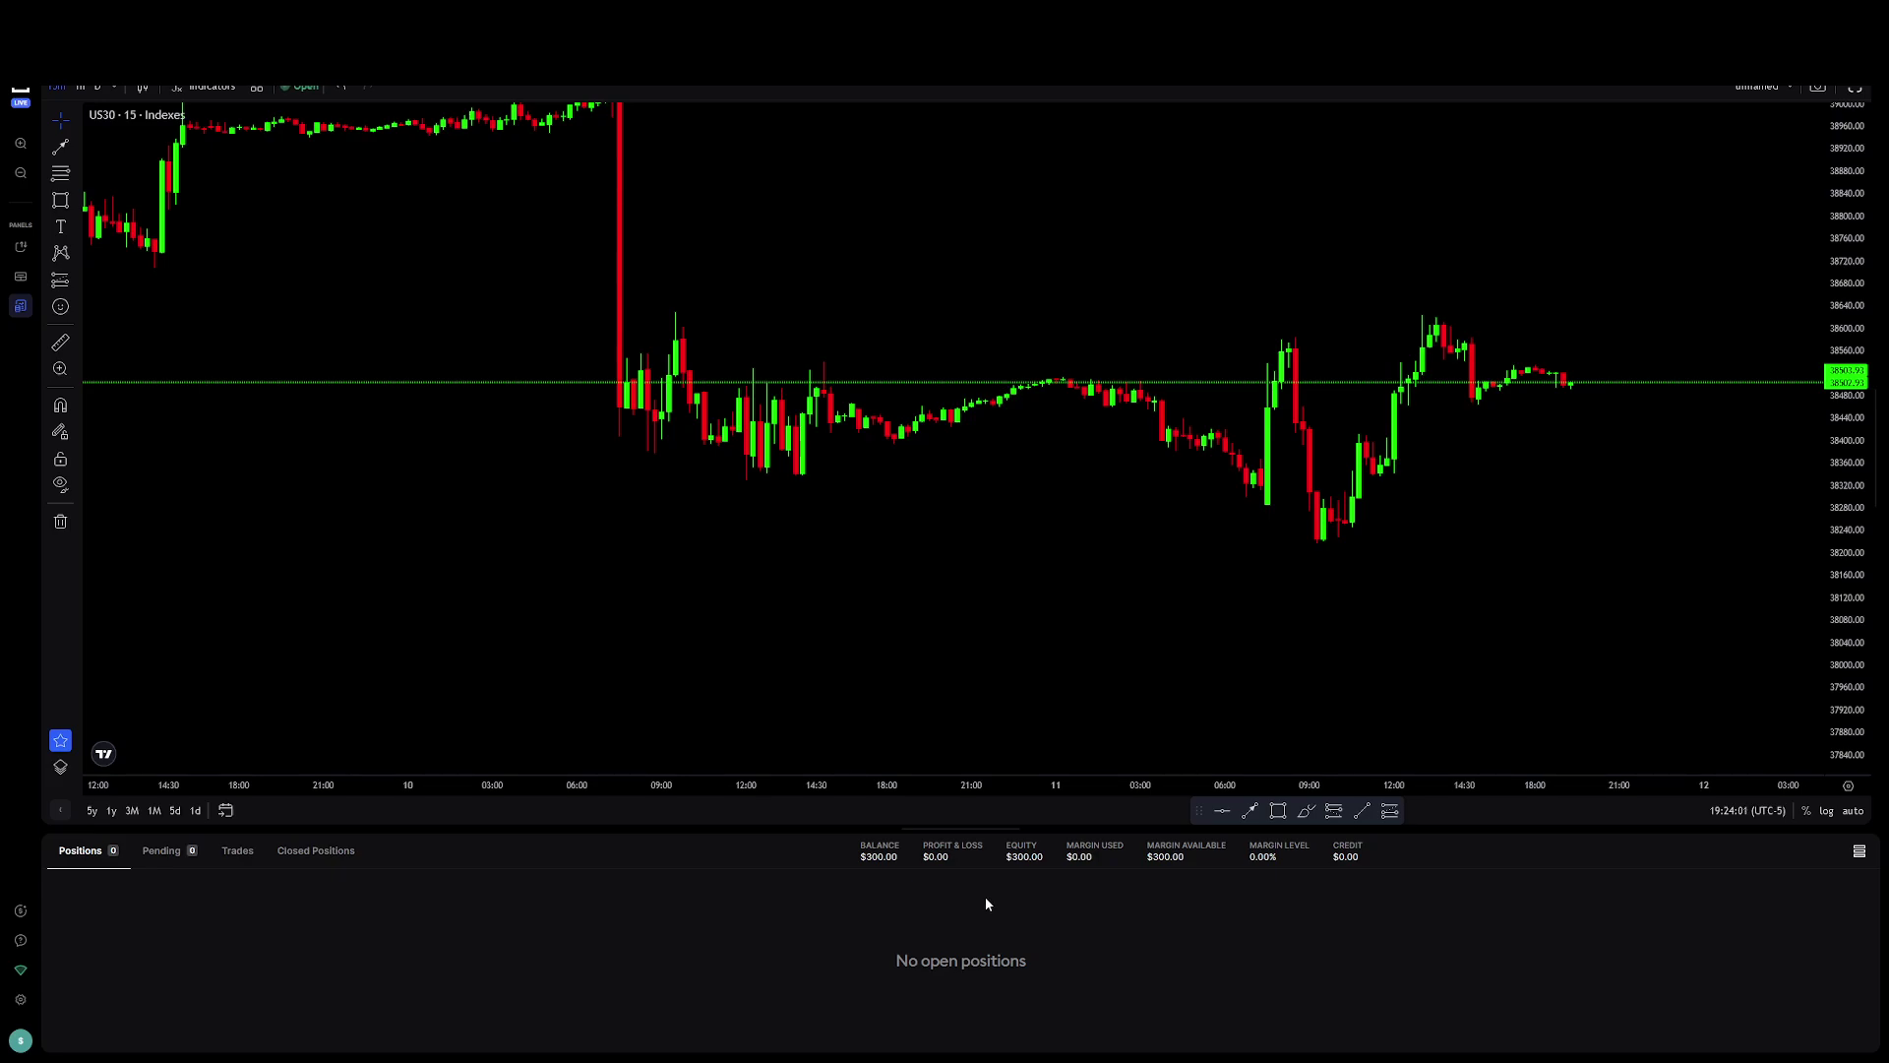
left_click(21, 308)
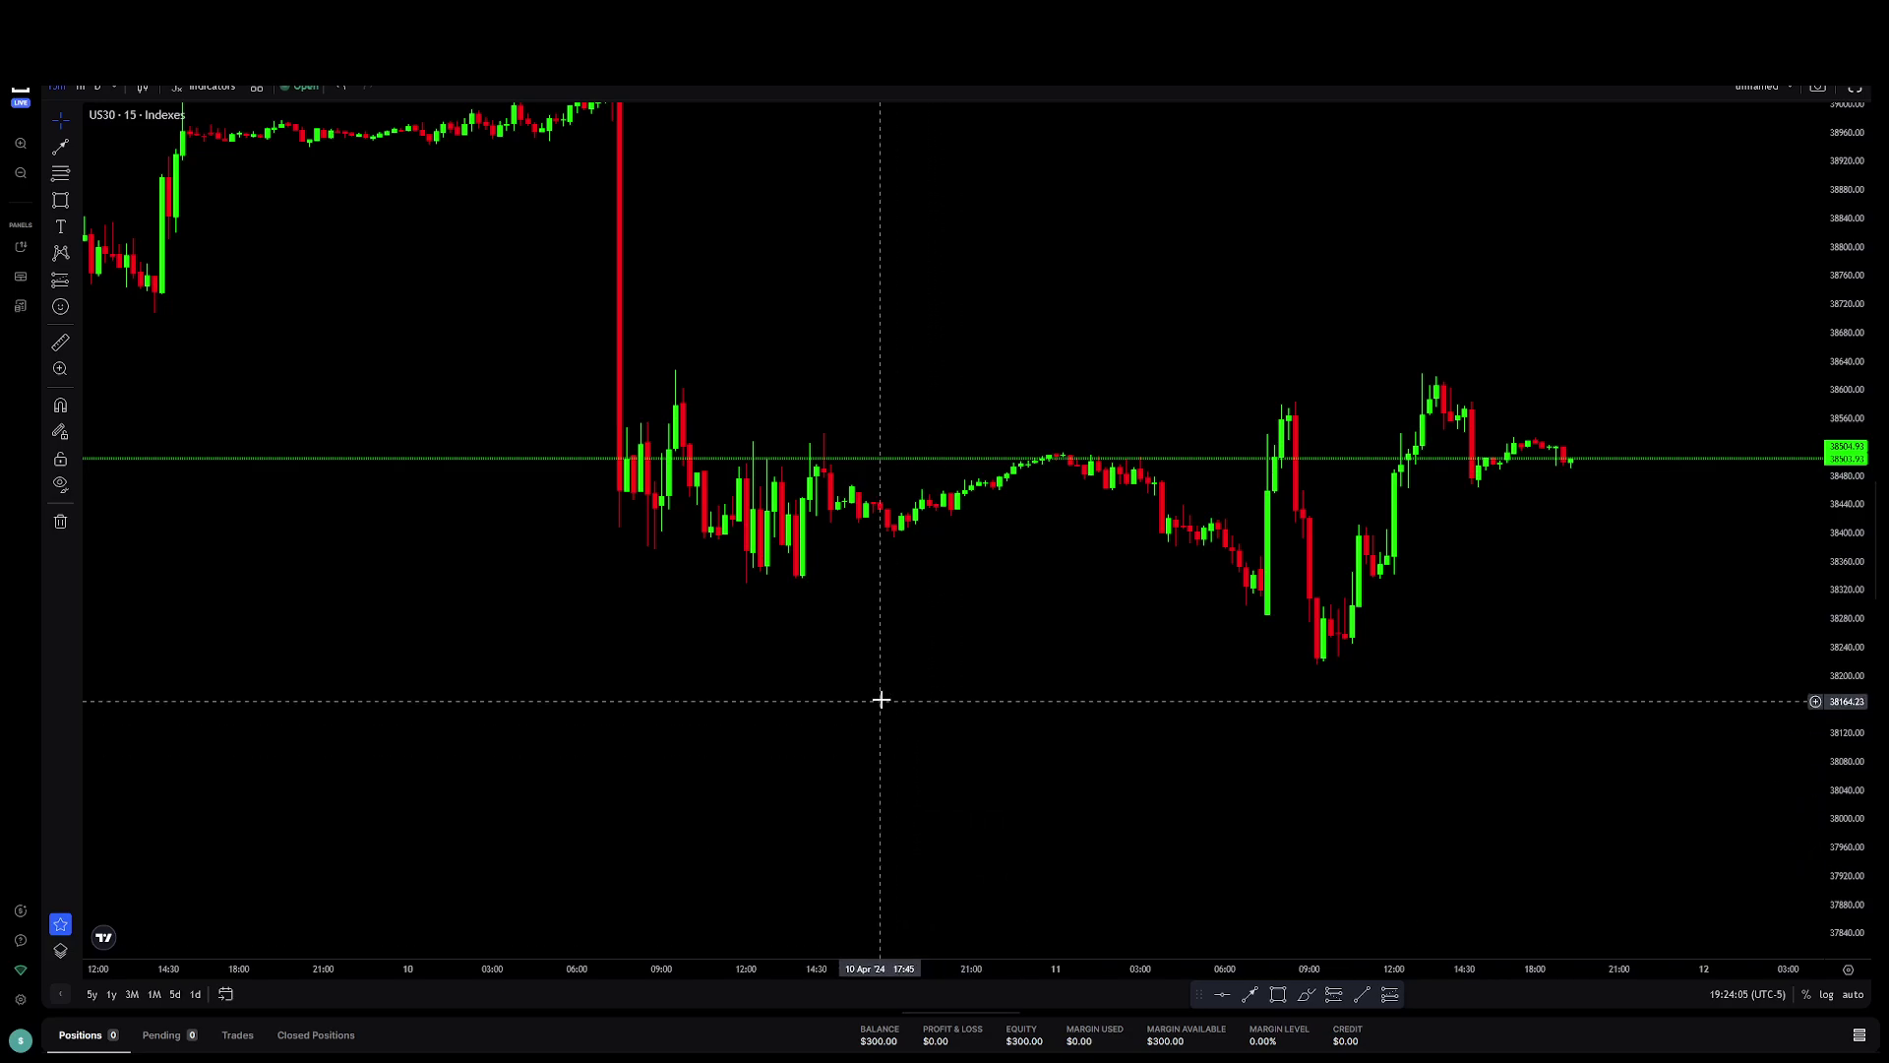
left_click(21, 306)
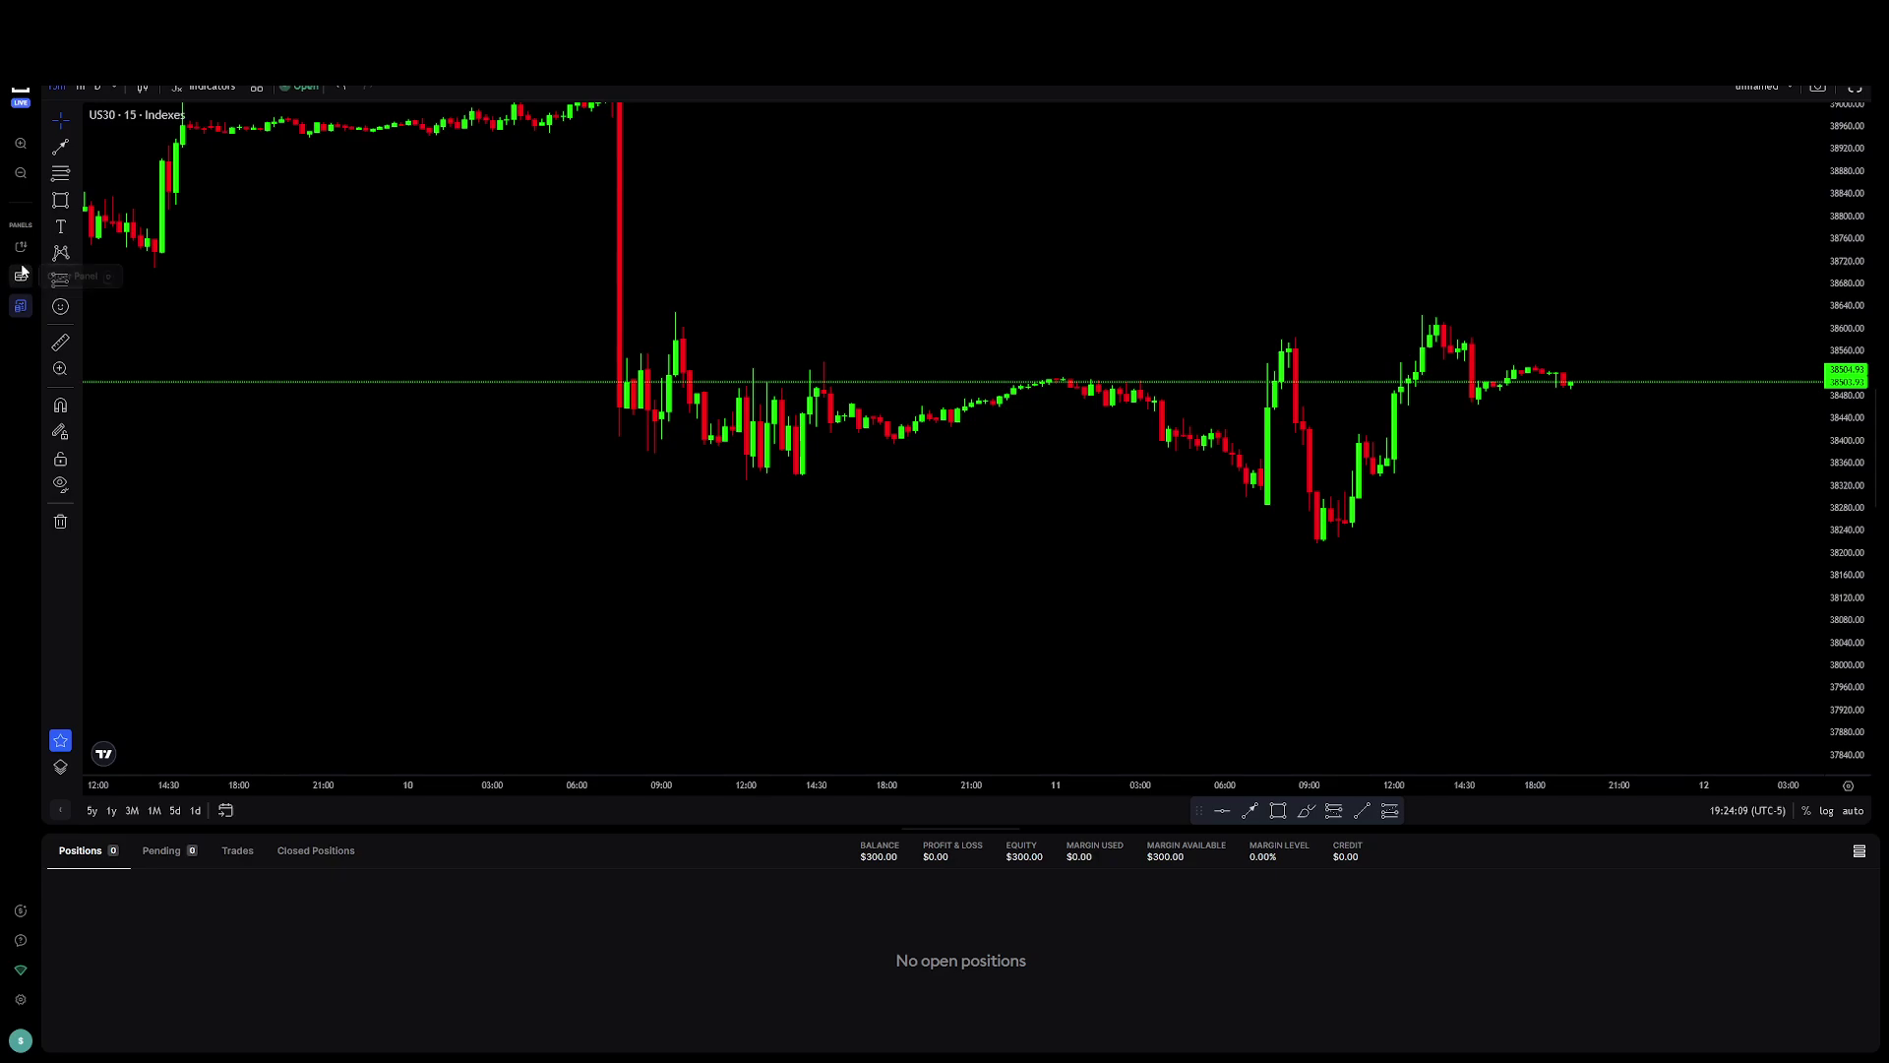
left_click(21, 306)
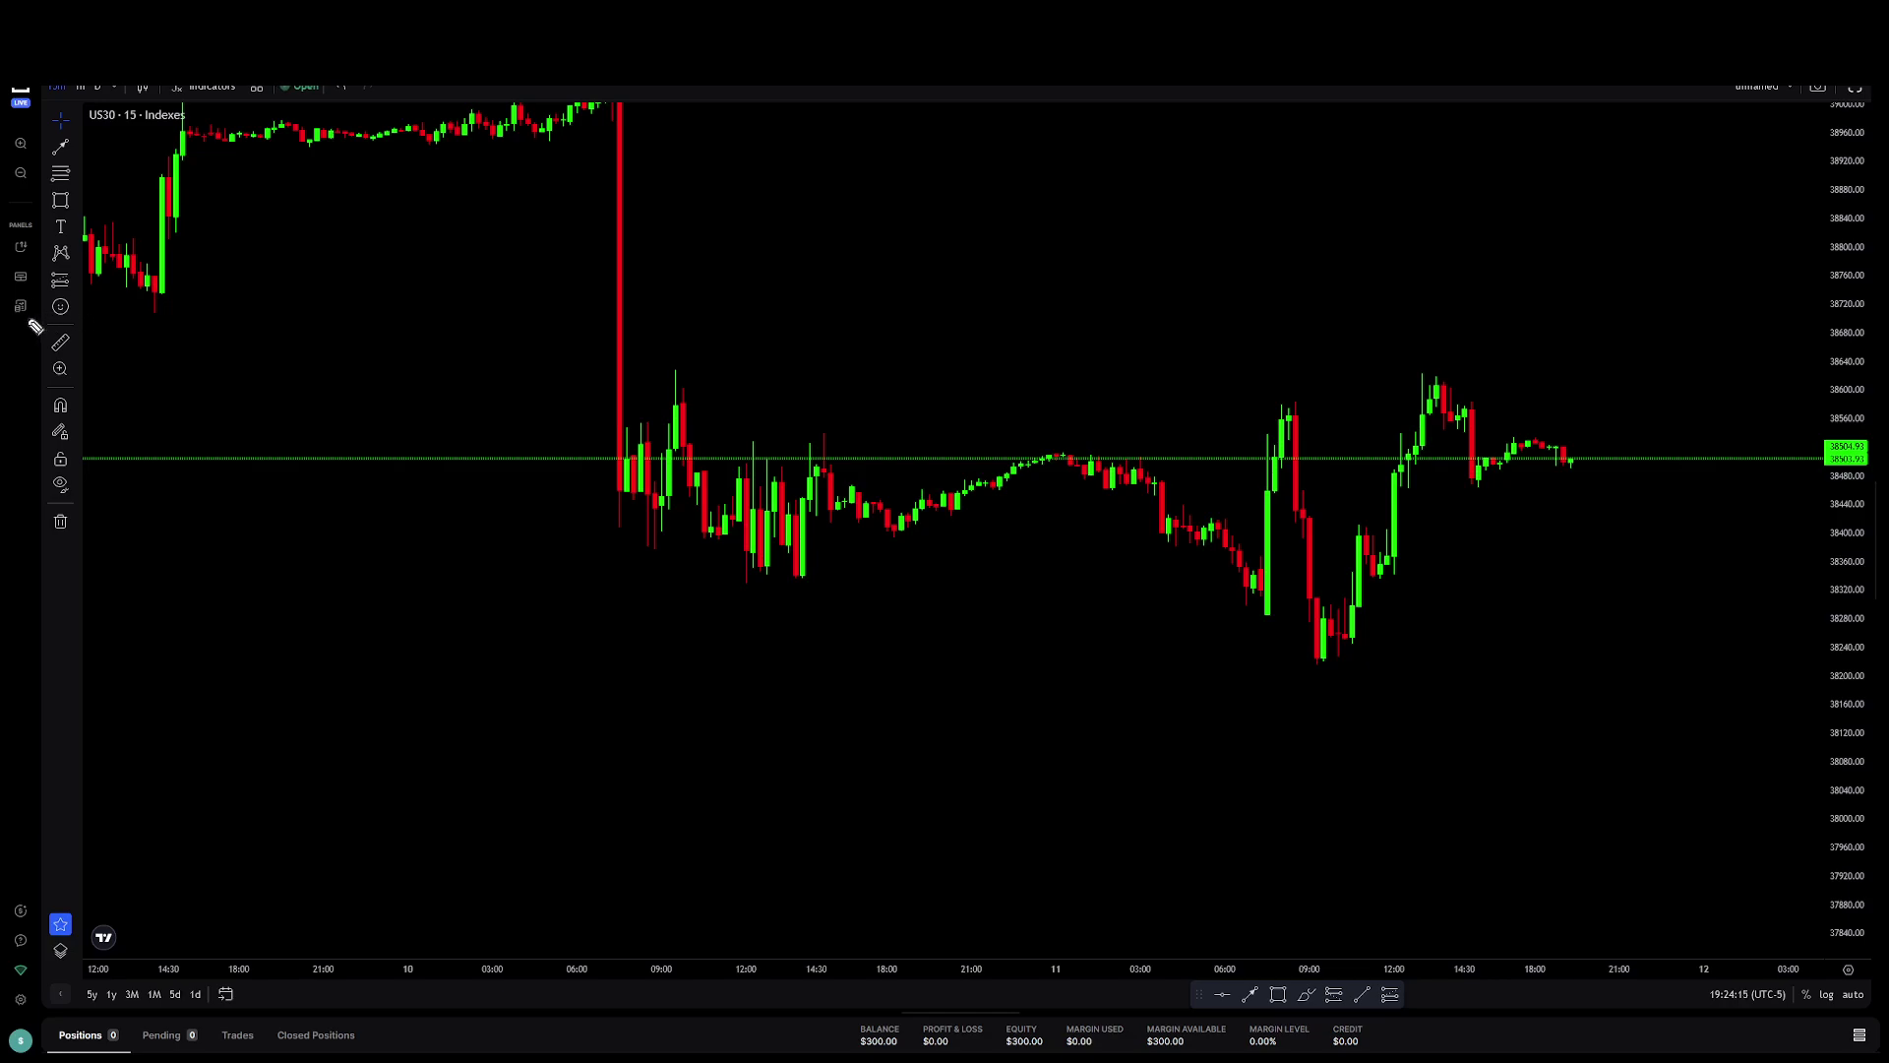
- Make the US30 chart fullscreen and place a floating 0.01-lot order ticket over it
mouse_move(21, 331)
left_mouse_down()
mouse_move(86, 321)
mouse_move(82, 370)
mouse_move(114, 398)
mouse_move(39, 468)
mouse_move(16, 622)
left_mouse_up()
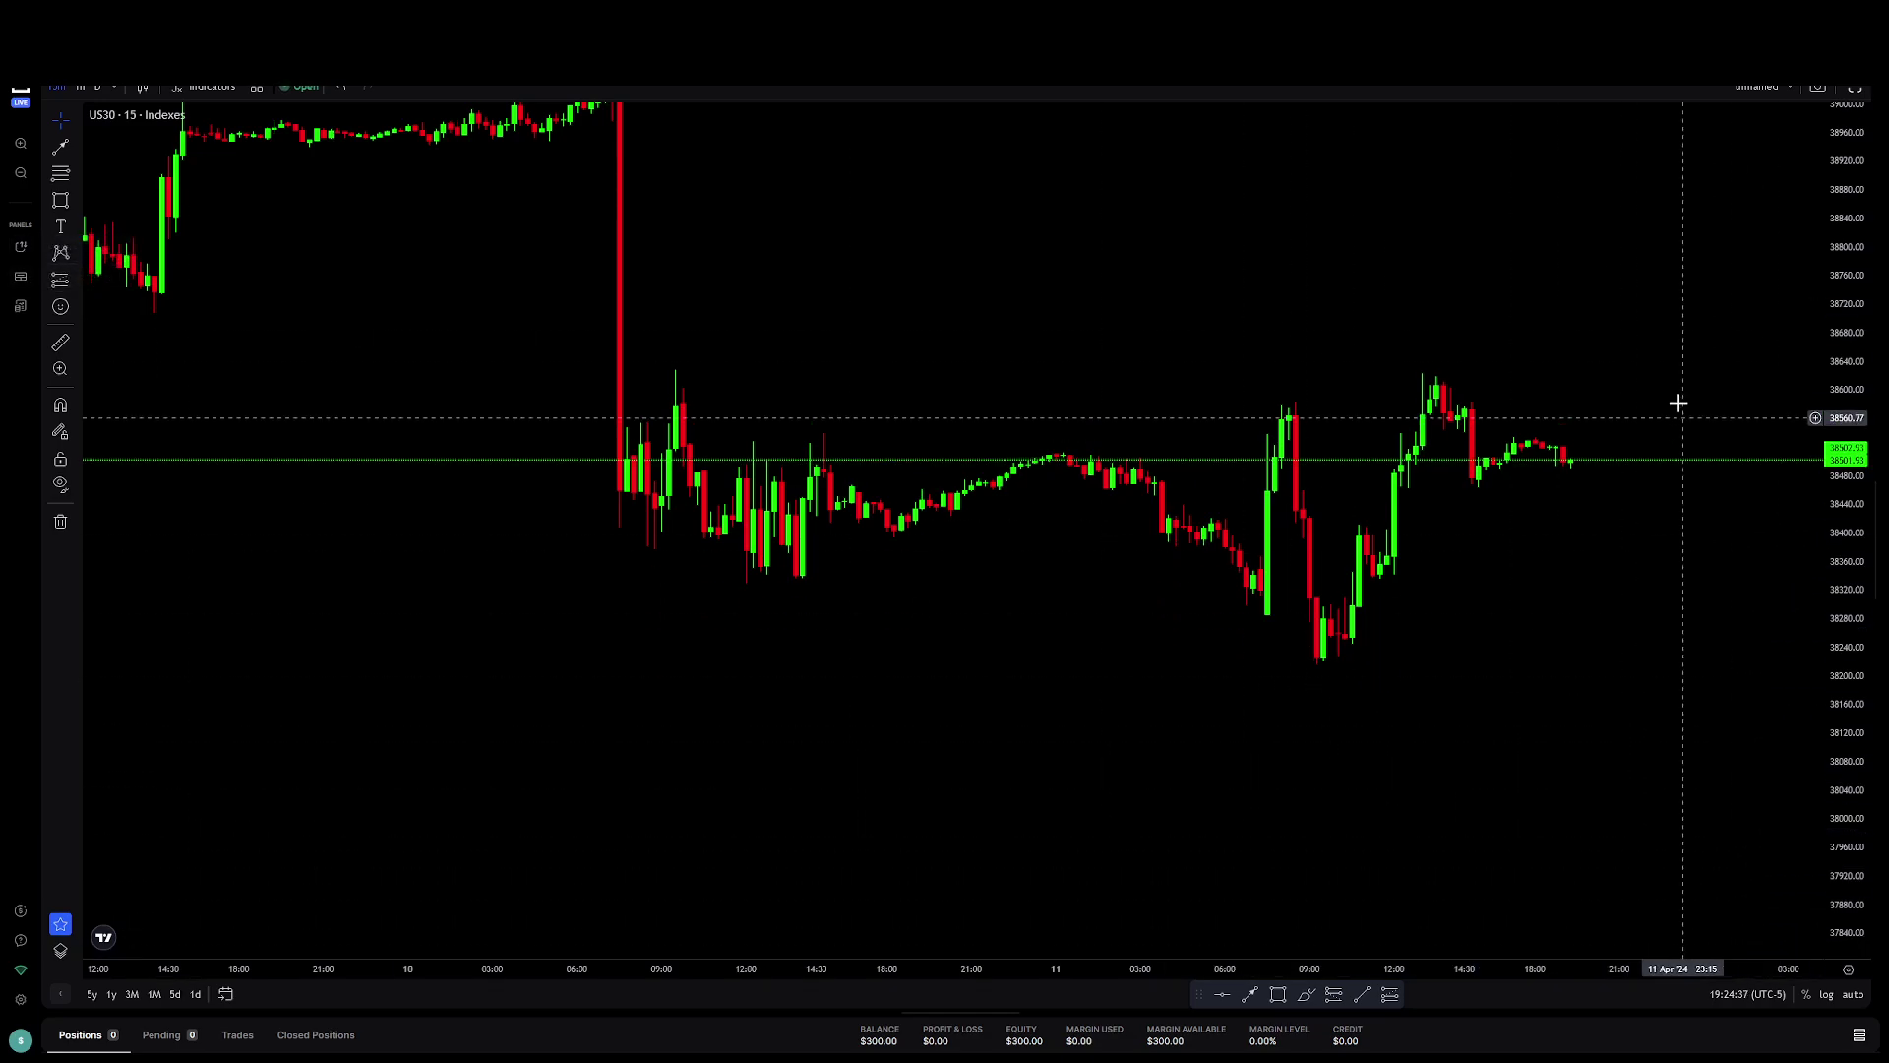
left_click(1856, 87)
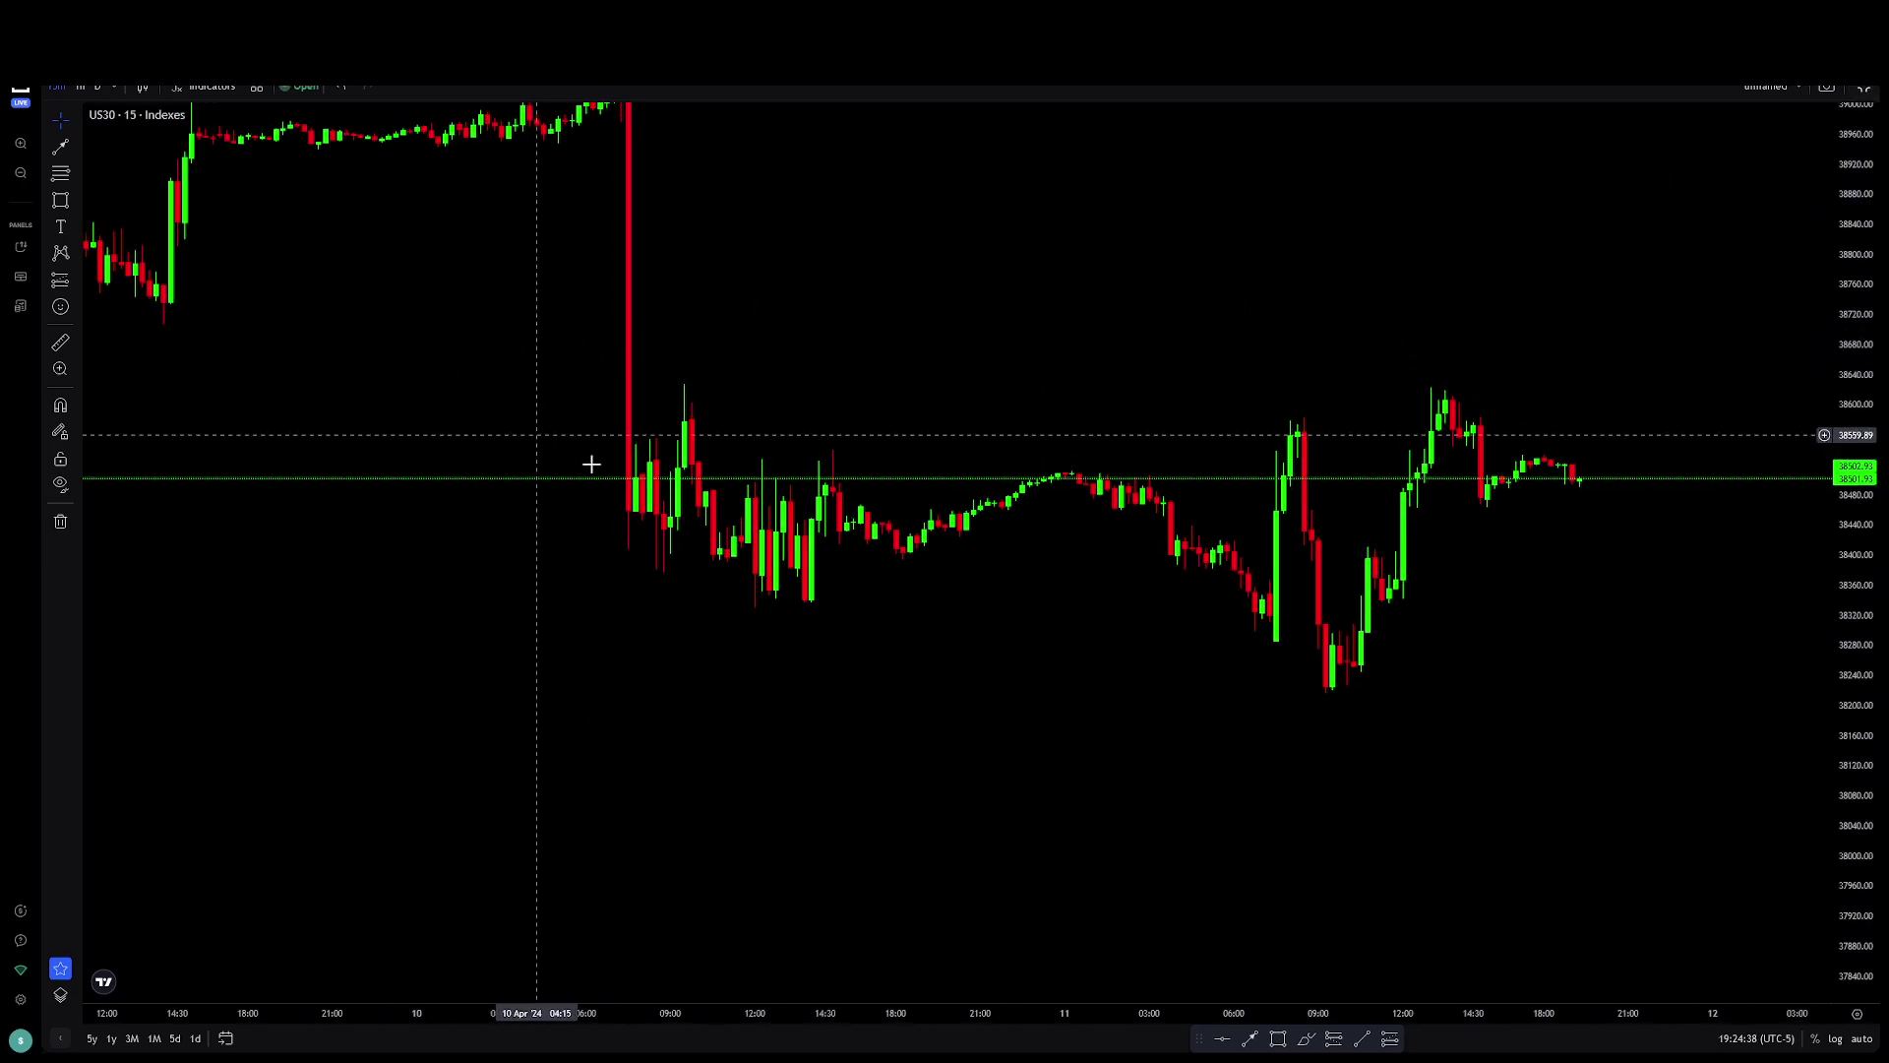
left_click(20, 275)
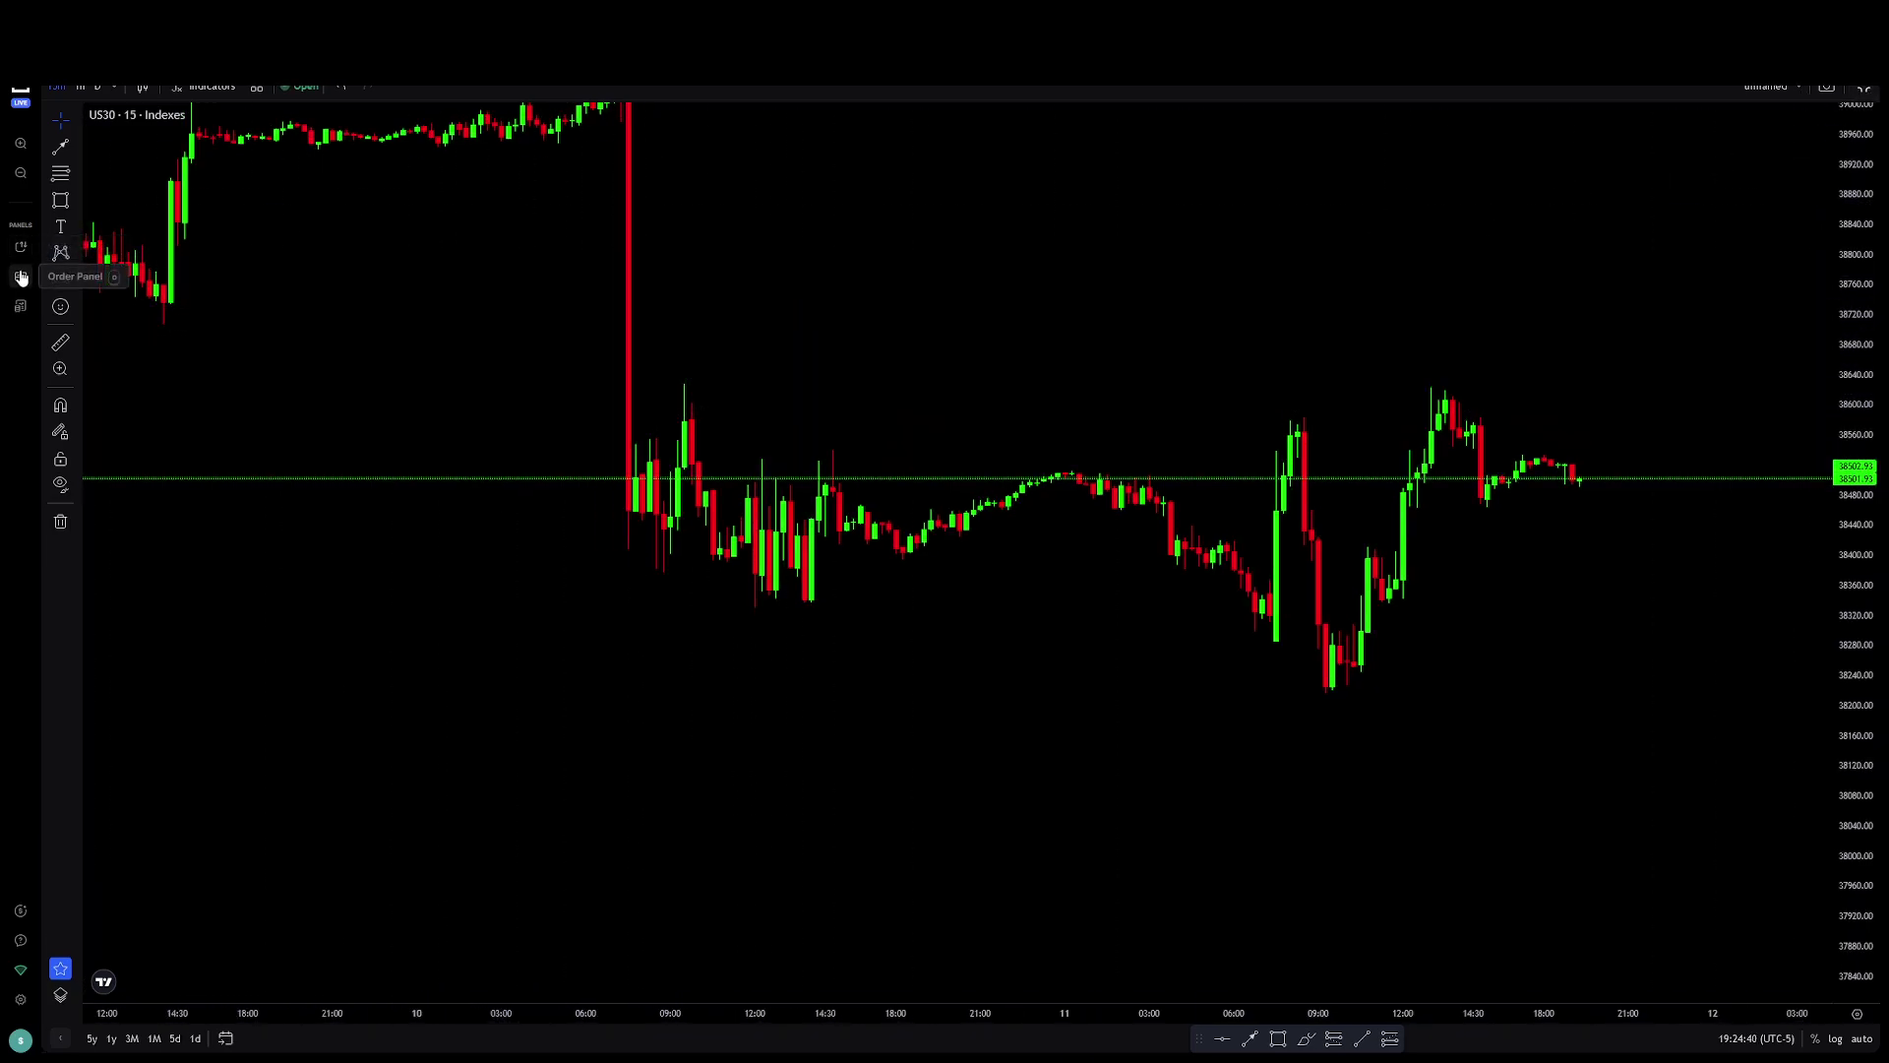
left_click_drag(901, 698, 818, 598)
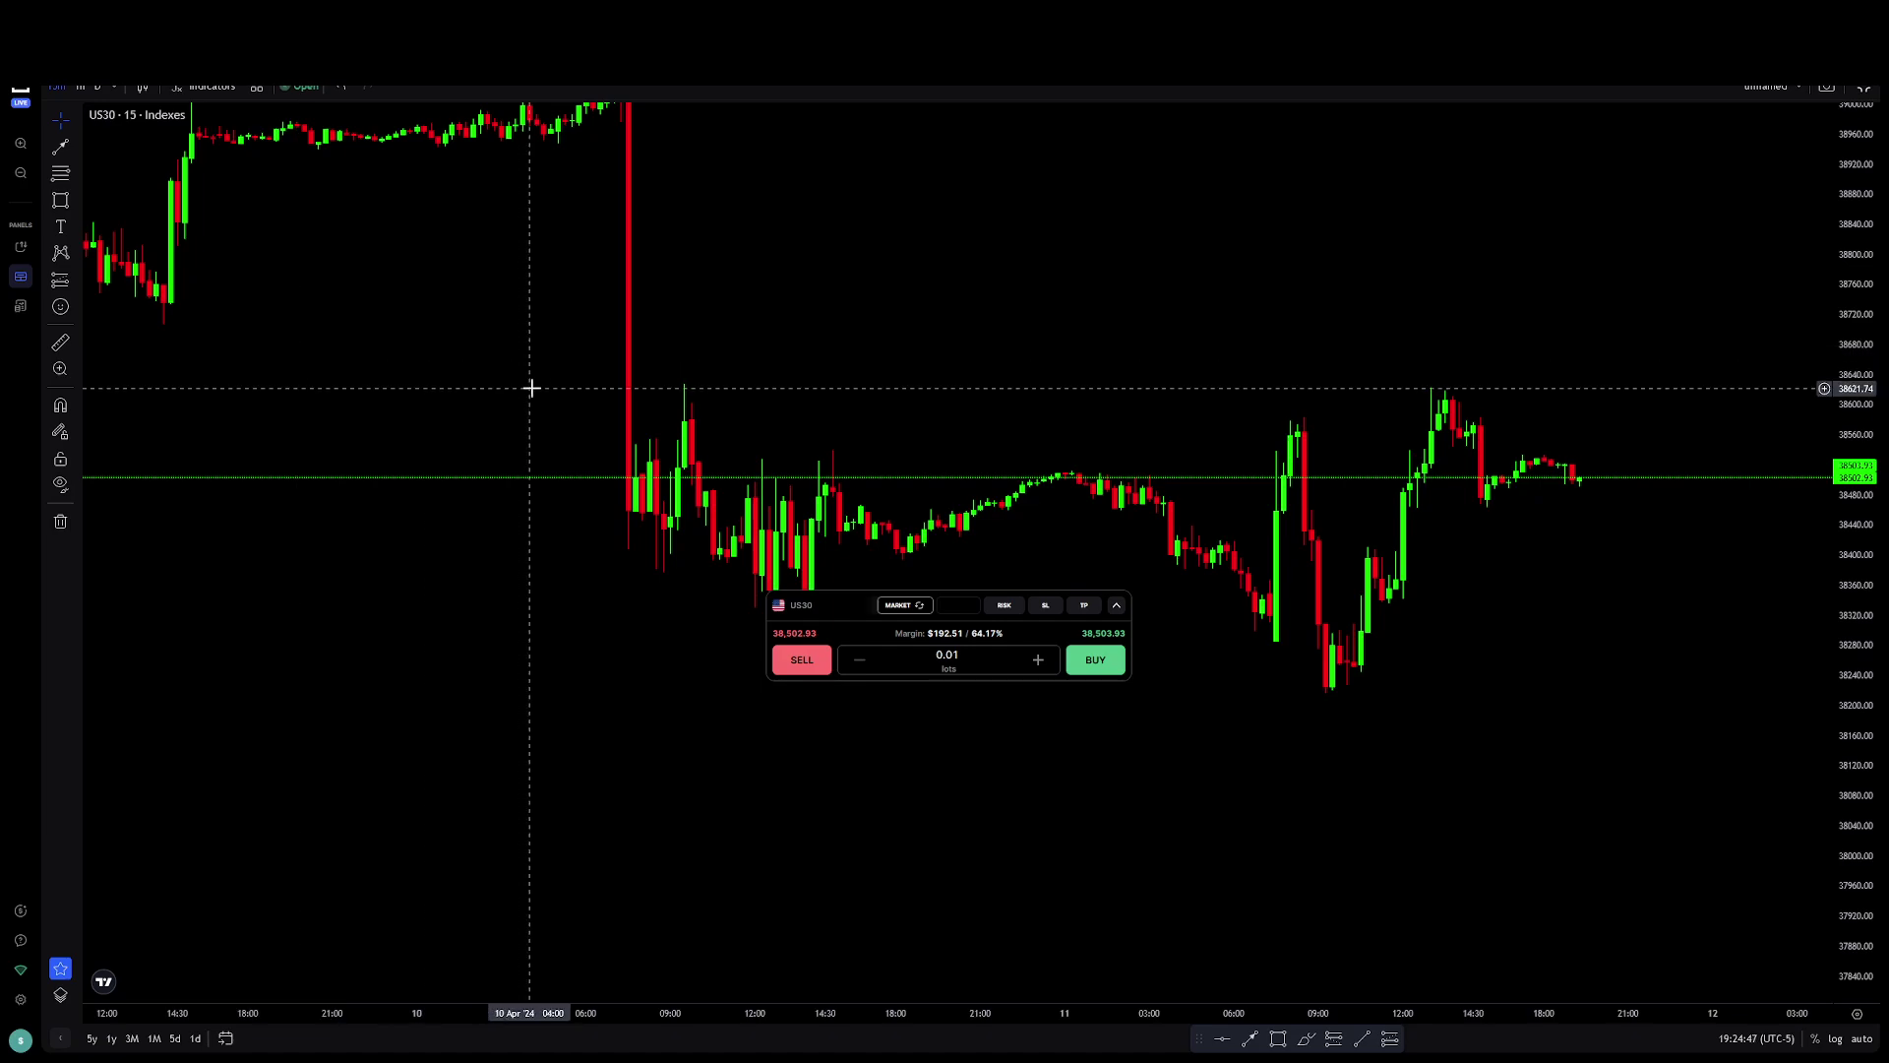